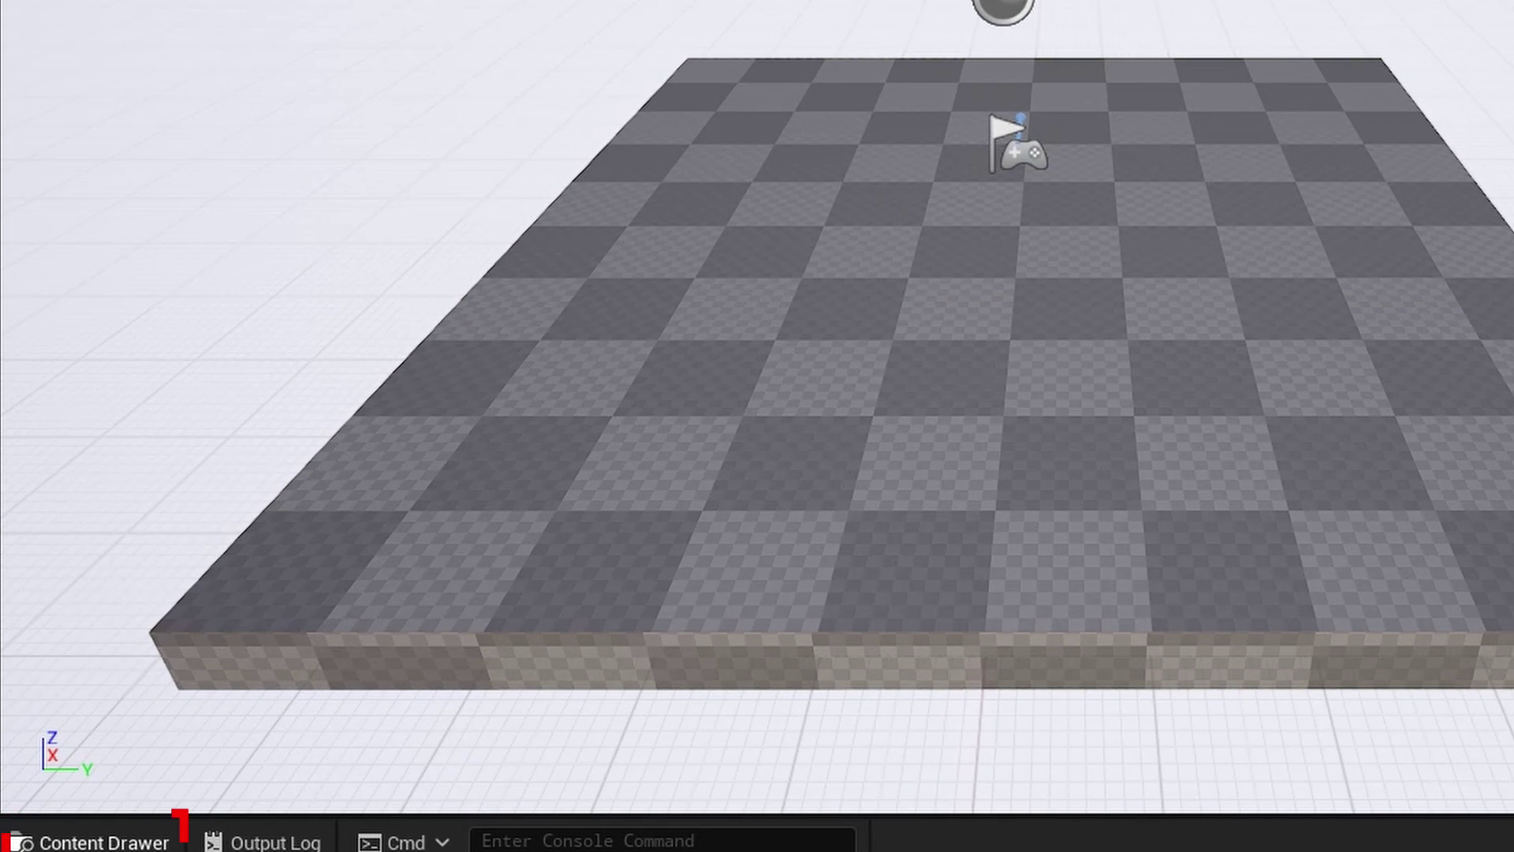
Step: Create a new material named 1 in the Content folder
{"action": "left_click", "coordinate": [180, 824]}
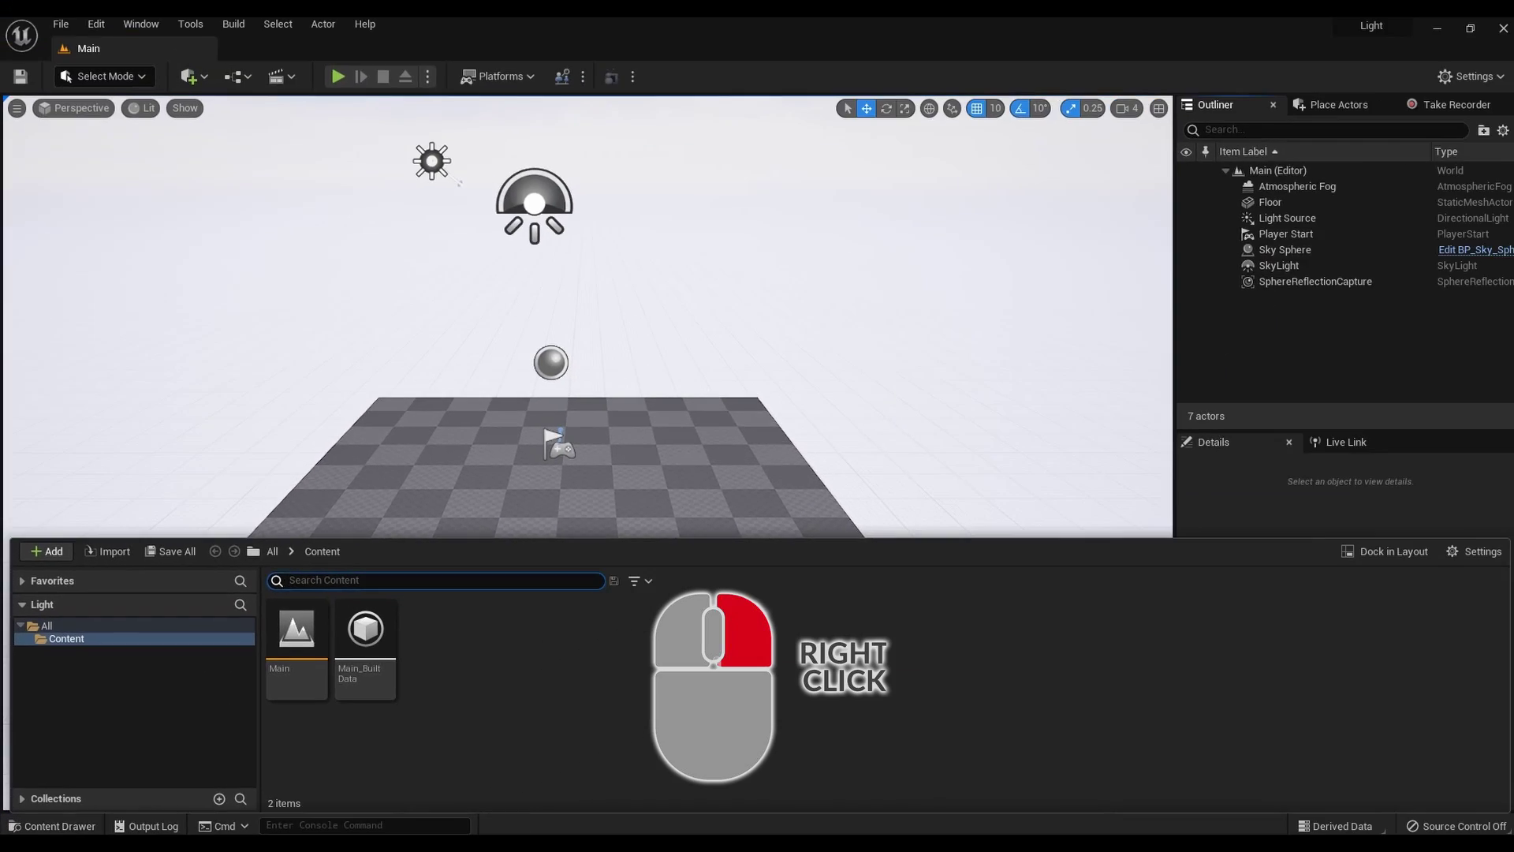
{"action": "right_click", "coordinate": [446, 587]}
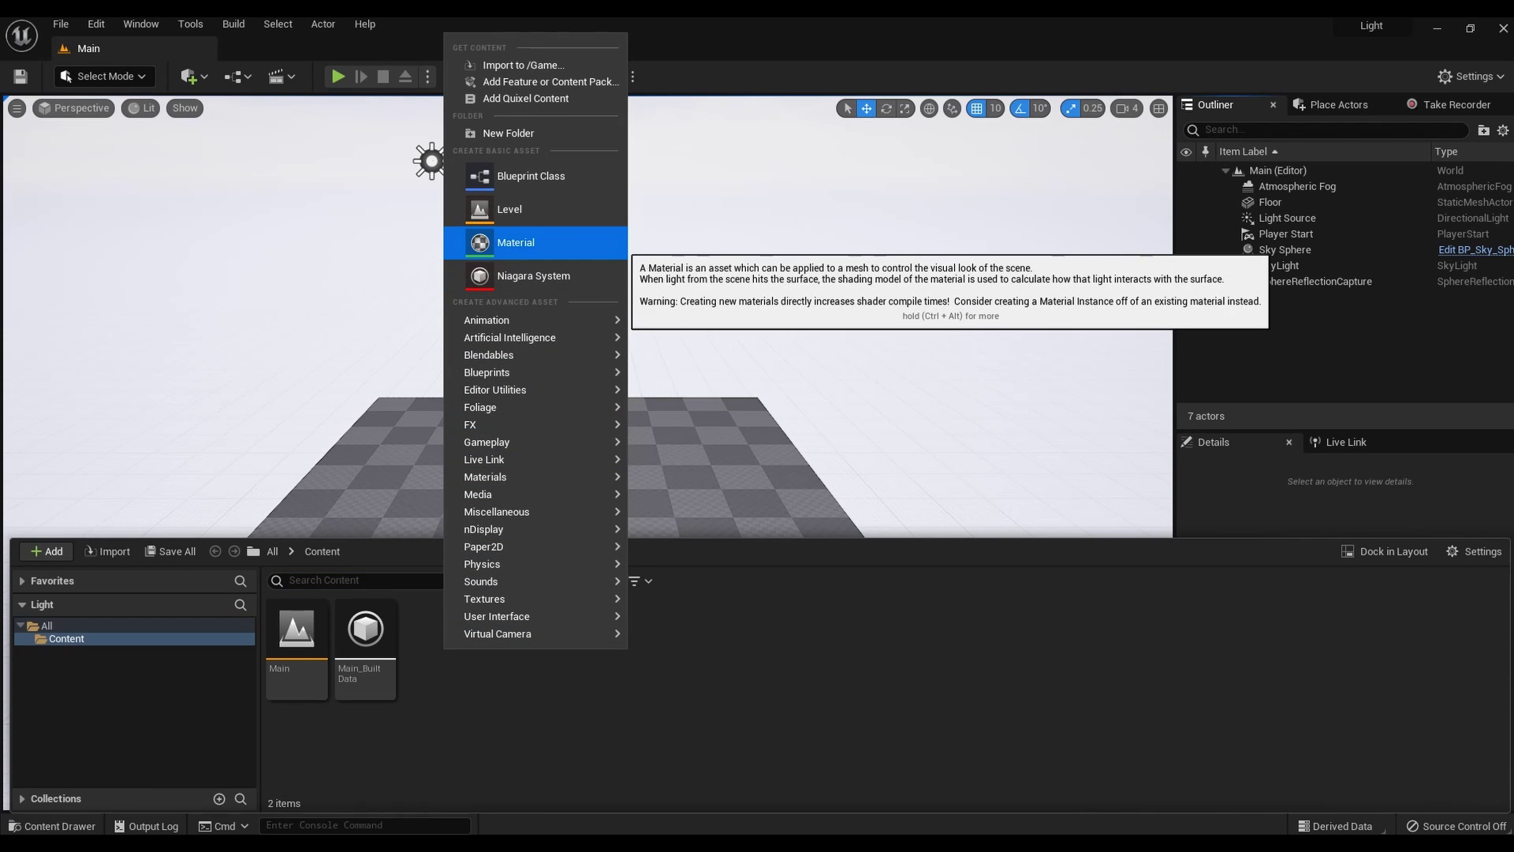
{"action": "left_click", "coordinate": [515, 243]}
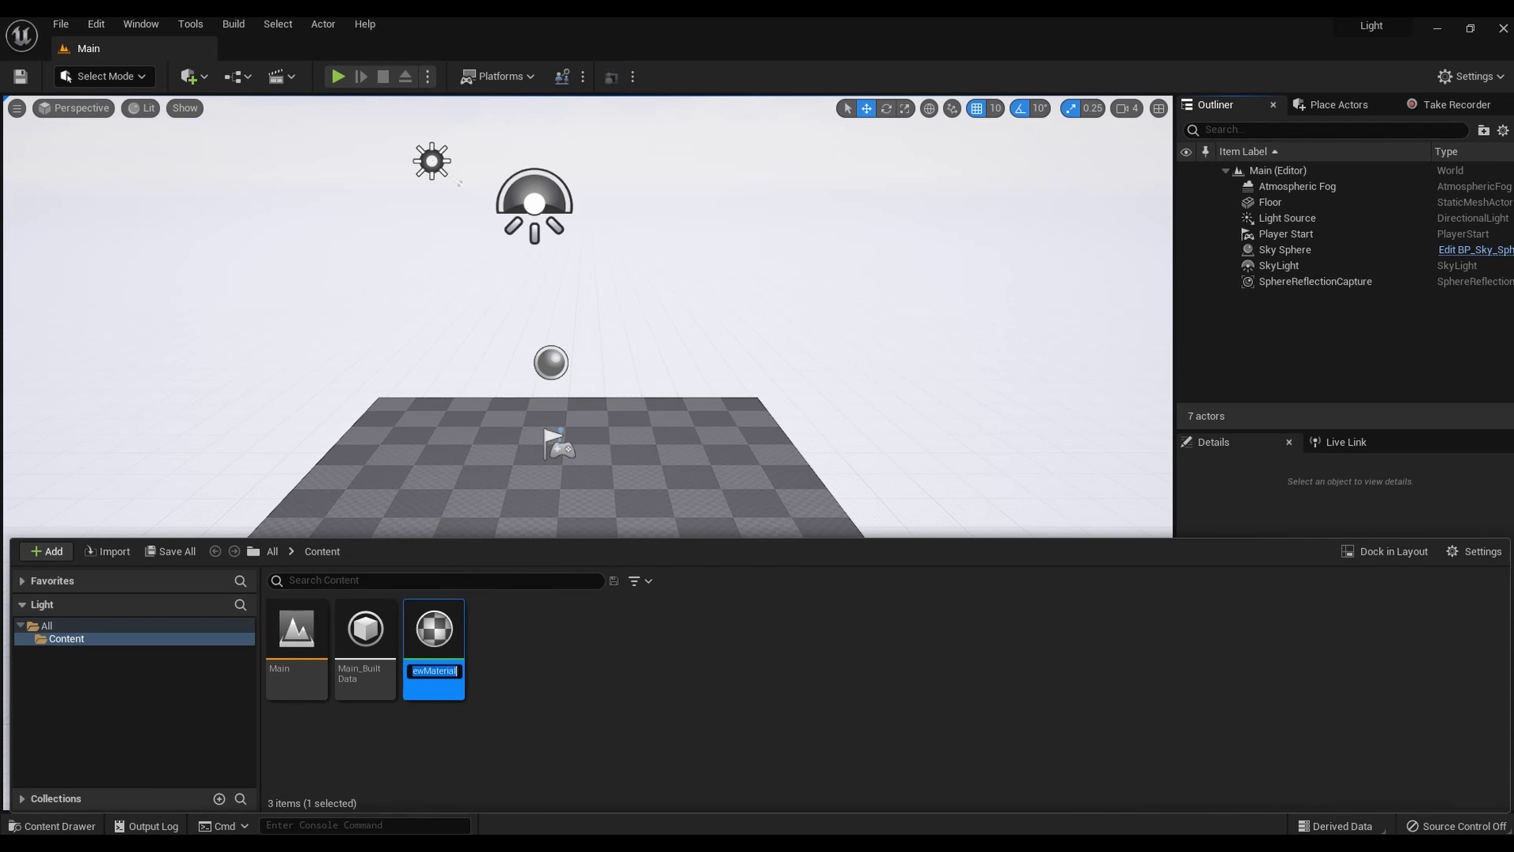
{"action": "key", "text": "Return"}
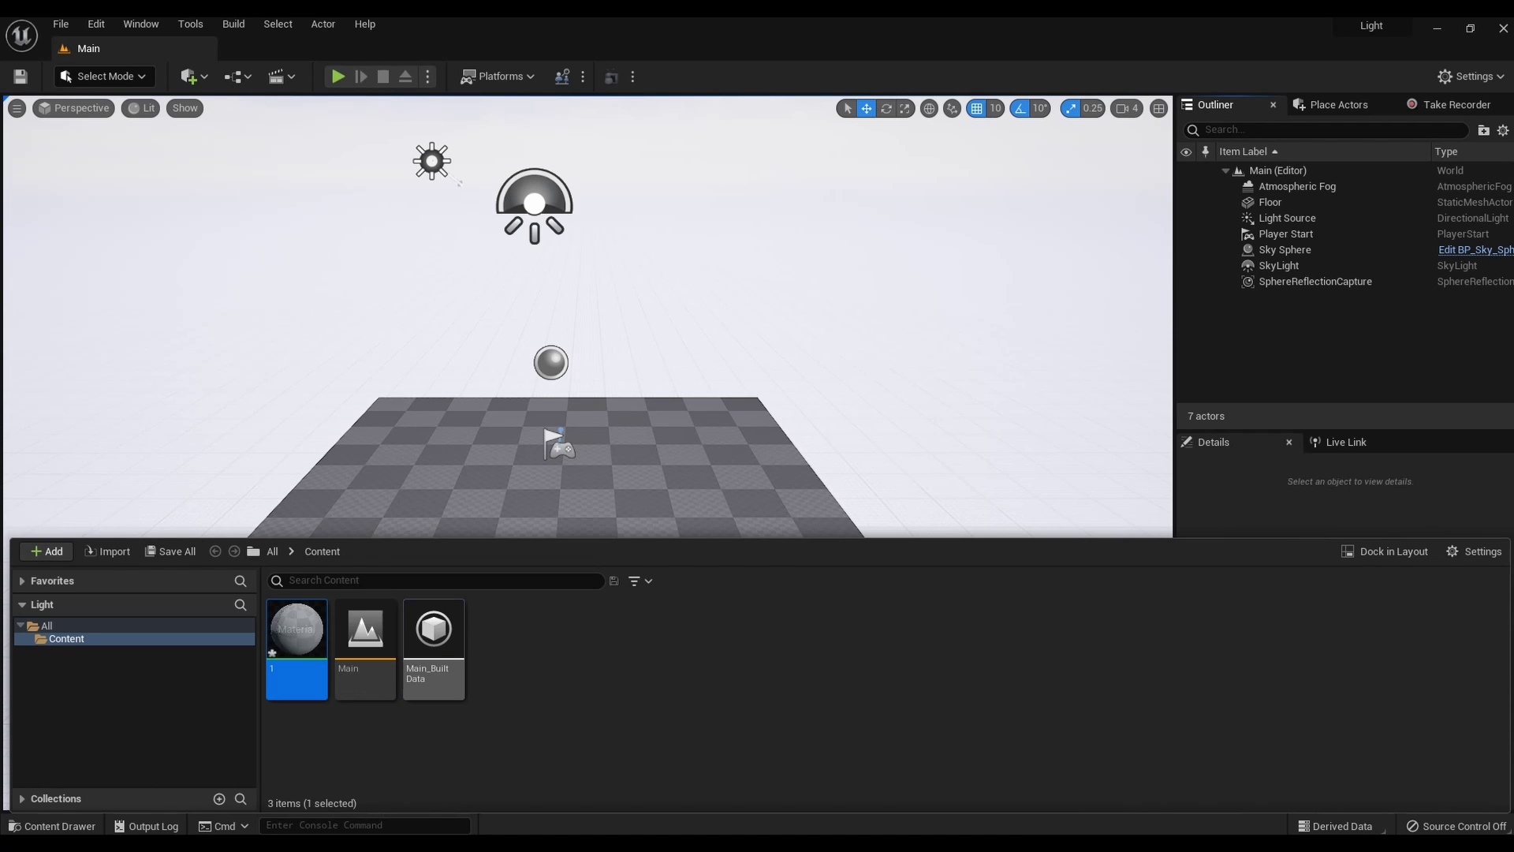
Step: Open material 1 for editing and add a VectorParameter node named emissive_Color to its graph
{"action": "double_click", "coordinate": [304, 641]}
{"action": "right_click", "coordinate": [510, 228]}
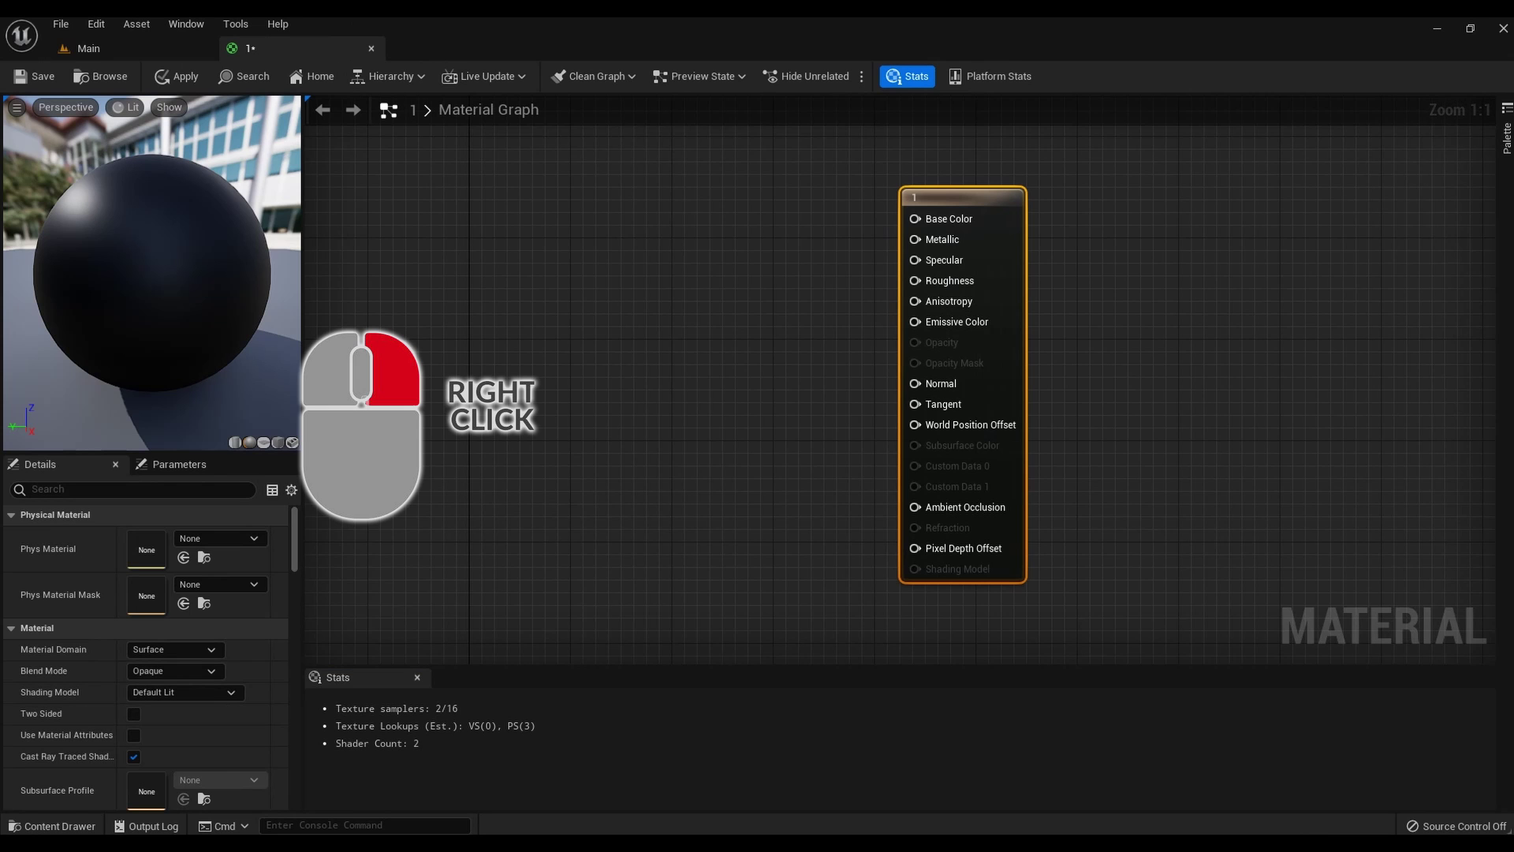
{"action": "type", "text": "param"}
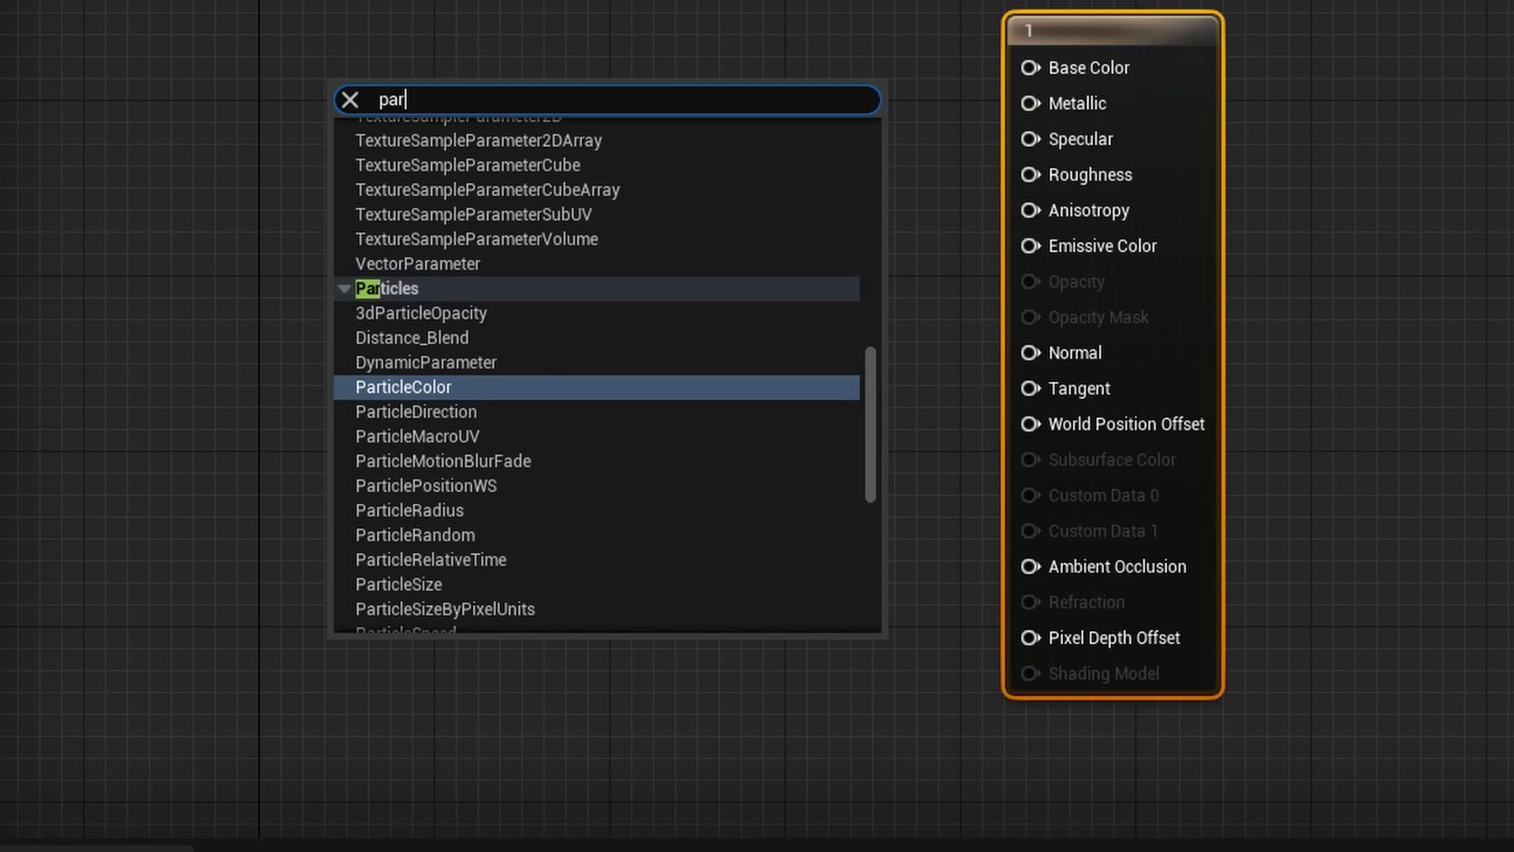
{"action": "scroll", "coordinate": [584, 189], "scroll_direction": "down", "scroll_amount": 3}
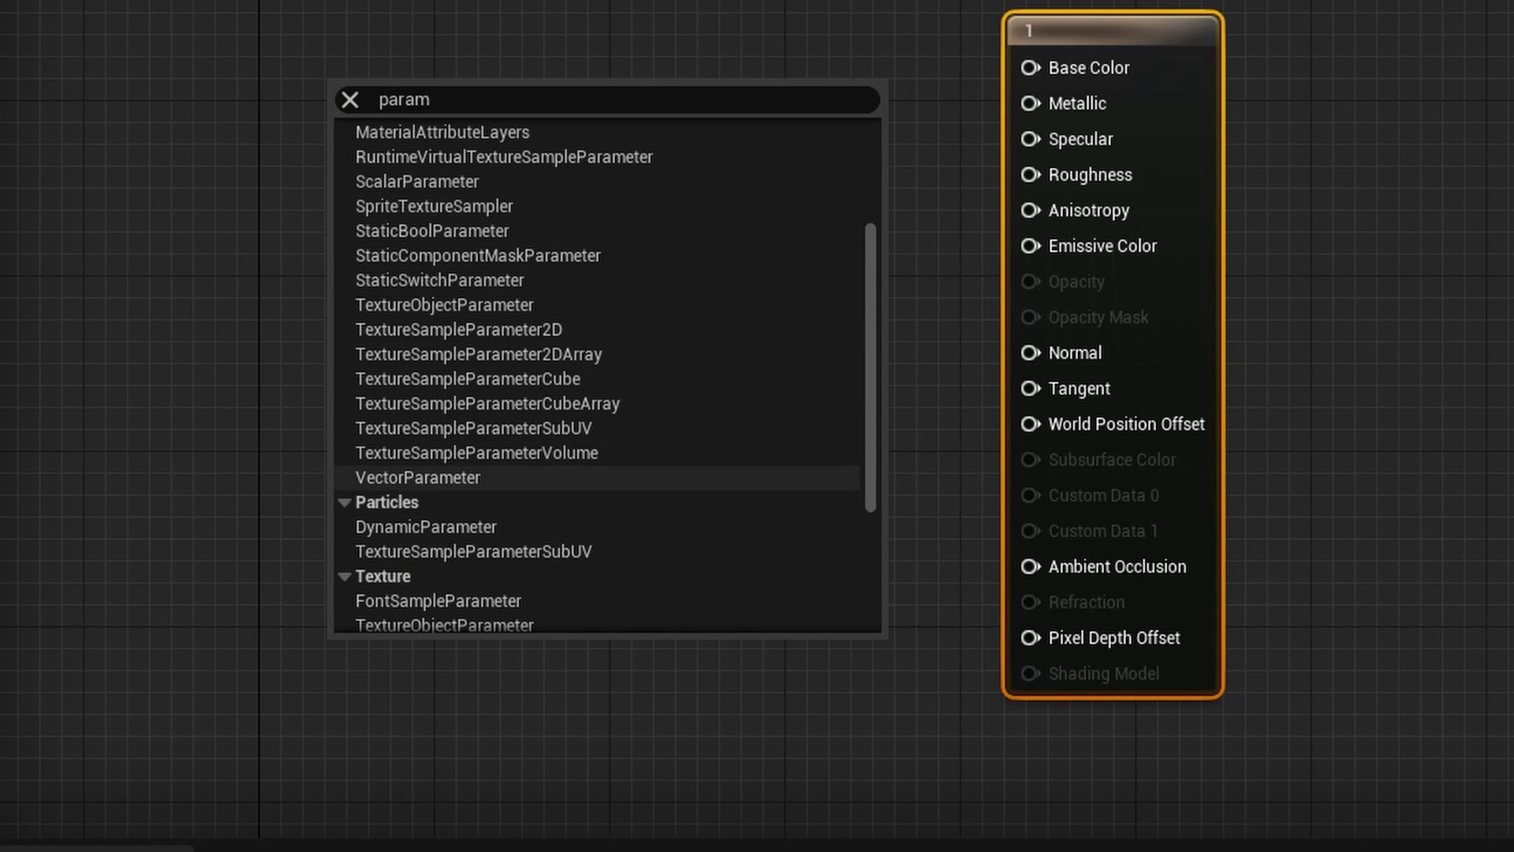
{"action": "left_click", "coordinate": [418, 478]}
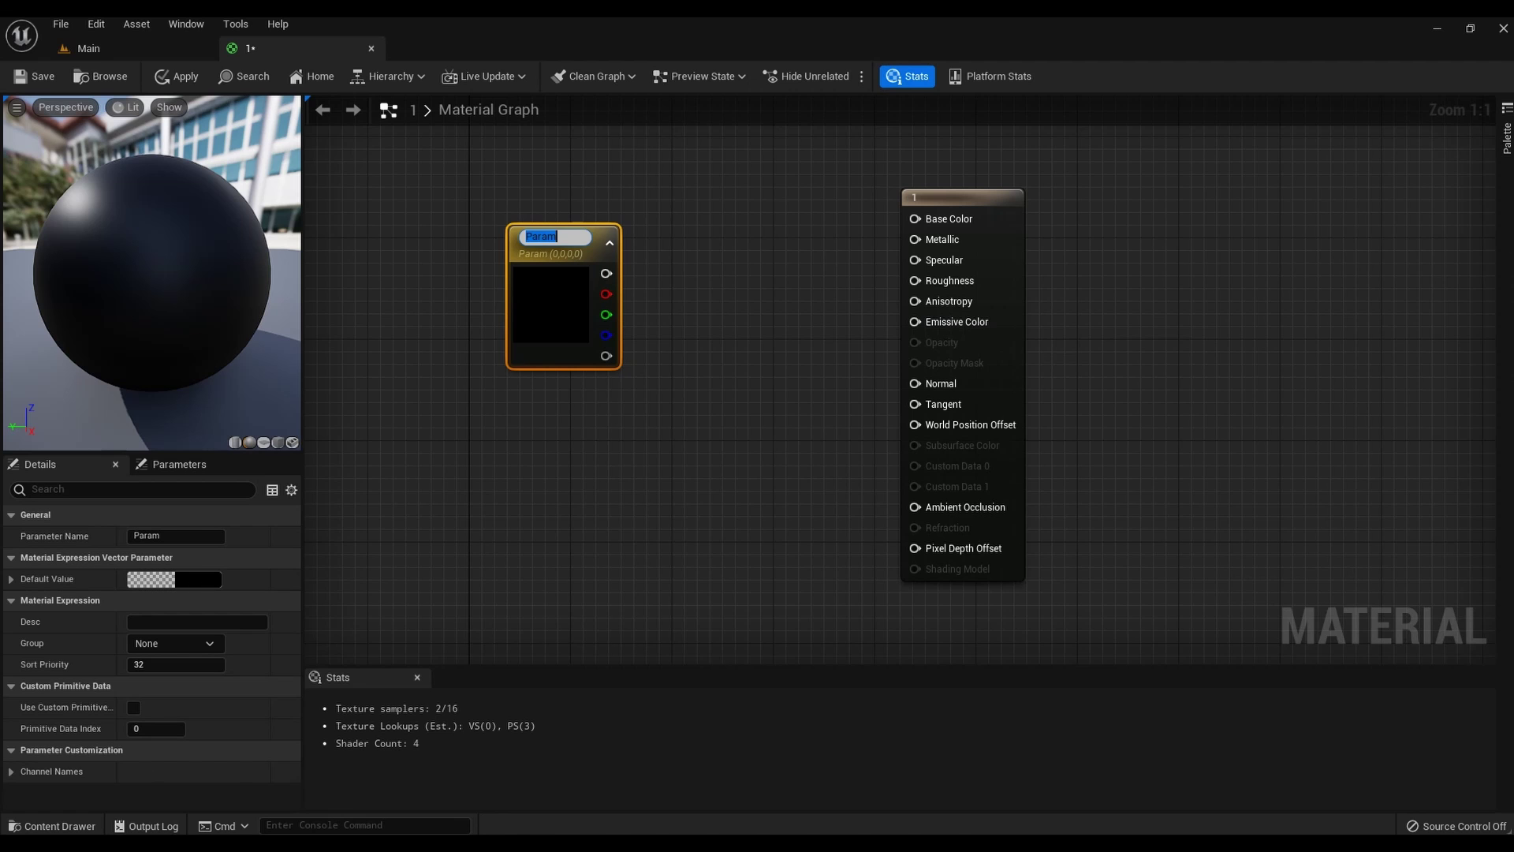
{"action": "type", "text": "emissive_Color"}
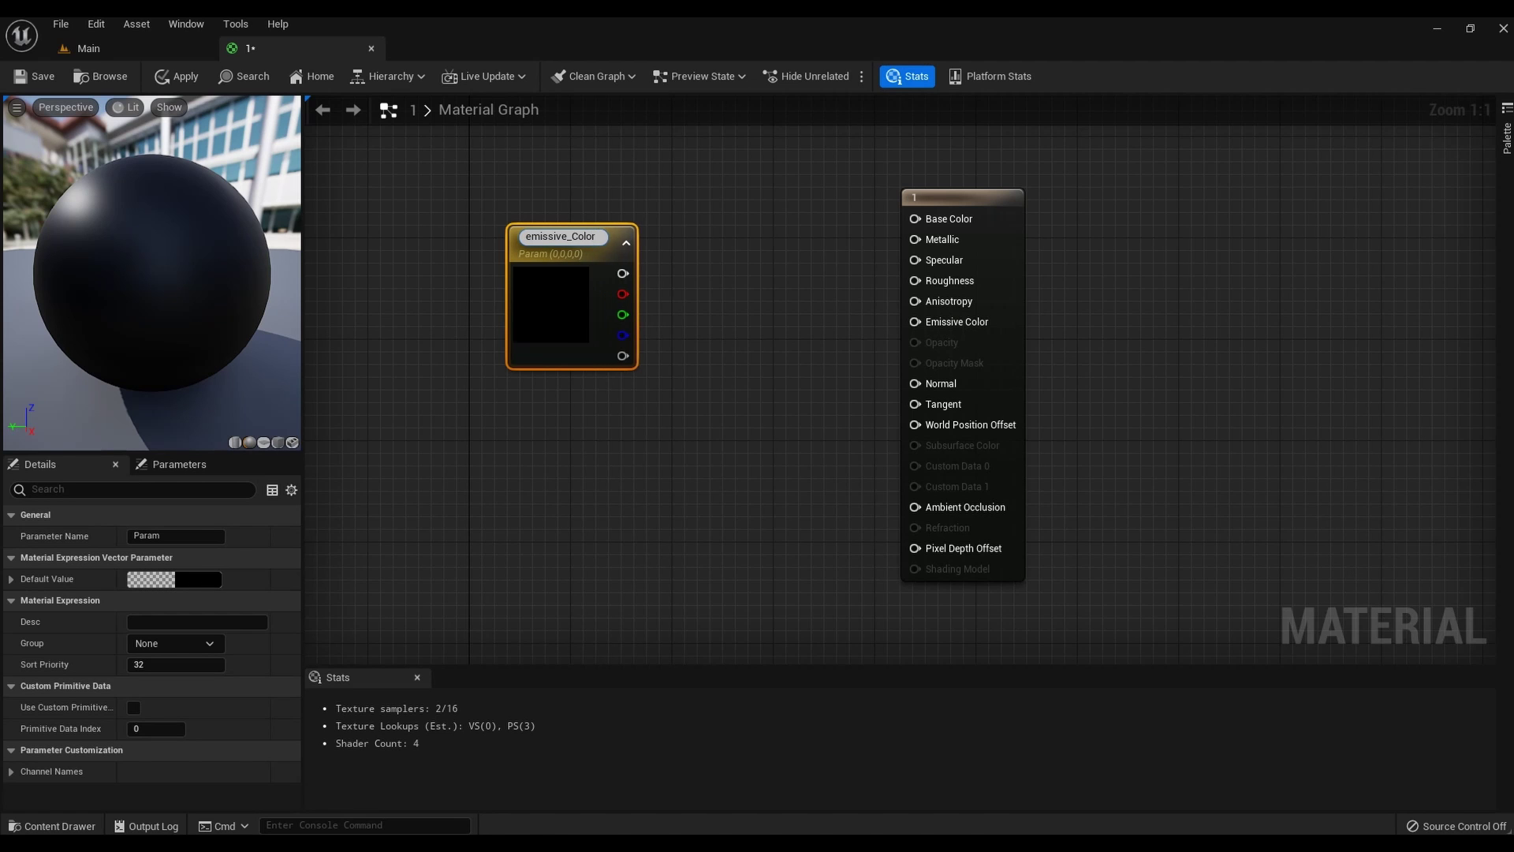
{"action": "key", "text": "Return"}
Step: Add a ScalarParameter node below the emissive_Color node, keeping the default name Param
{"action": "right_click", "coordinate": [507, 436]}
{"action": "type", "text": "sc"}
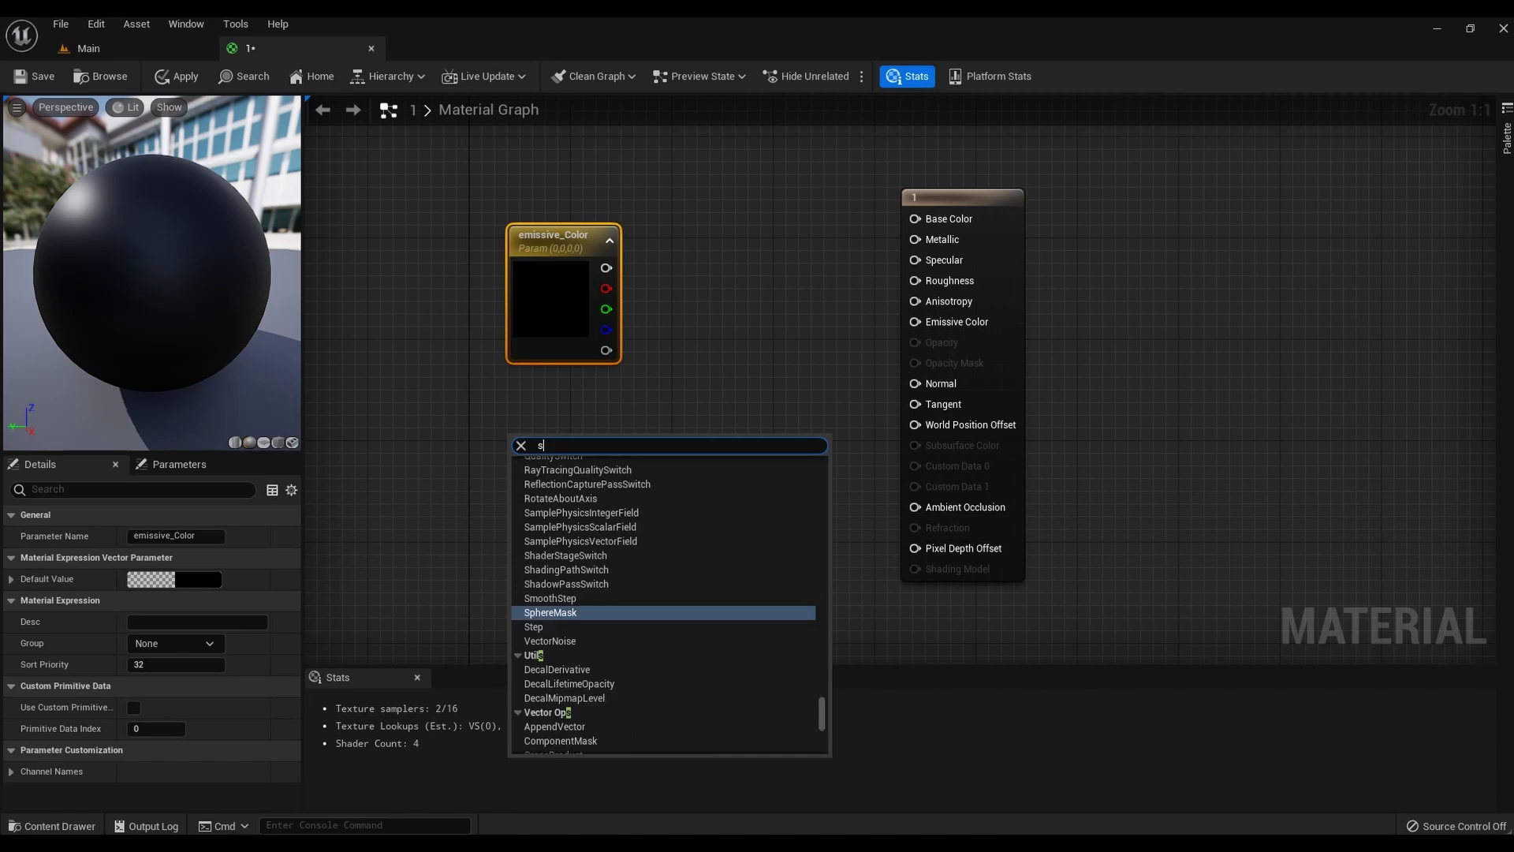
{"action": "type", "text": "alar"}
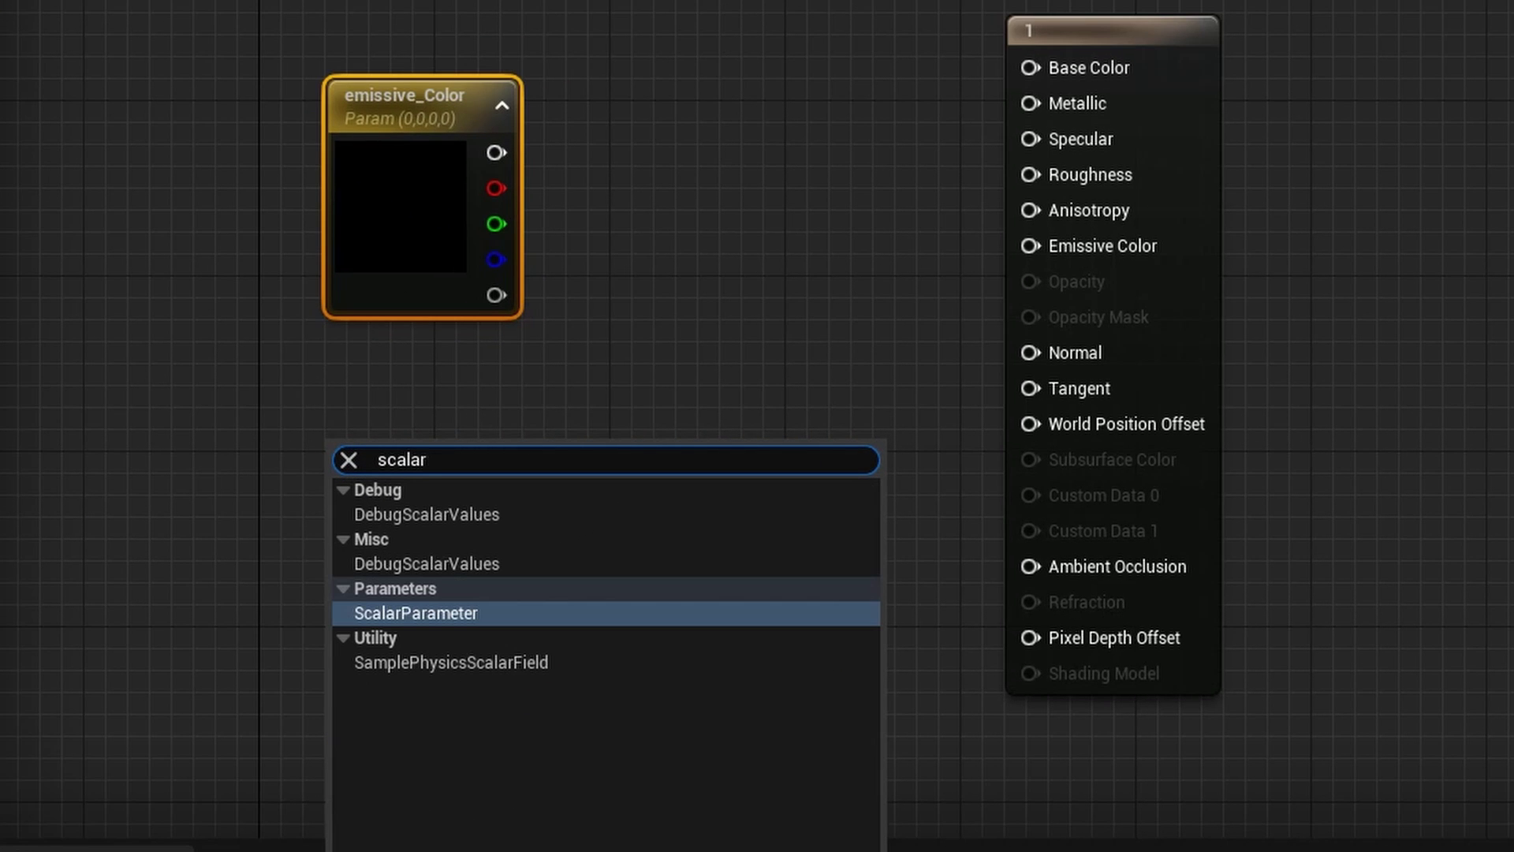
{"action": "left_click", "coordinate": [416, 612]}
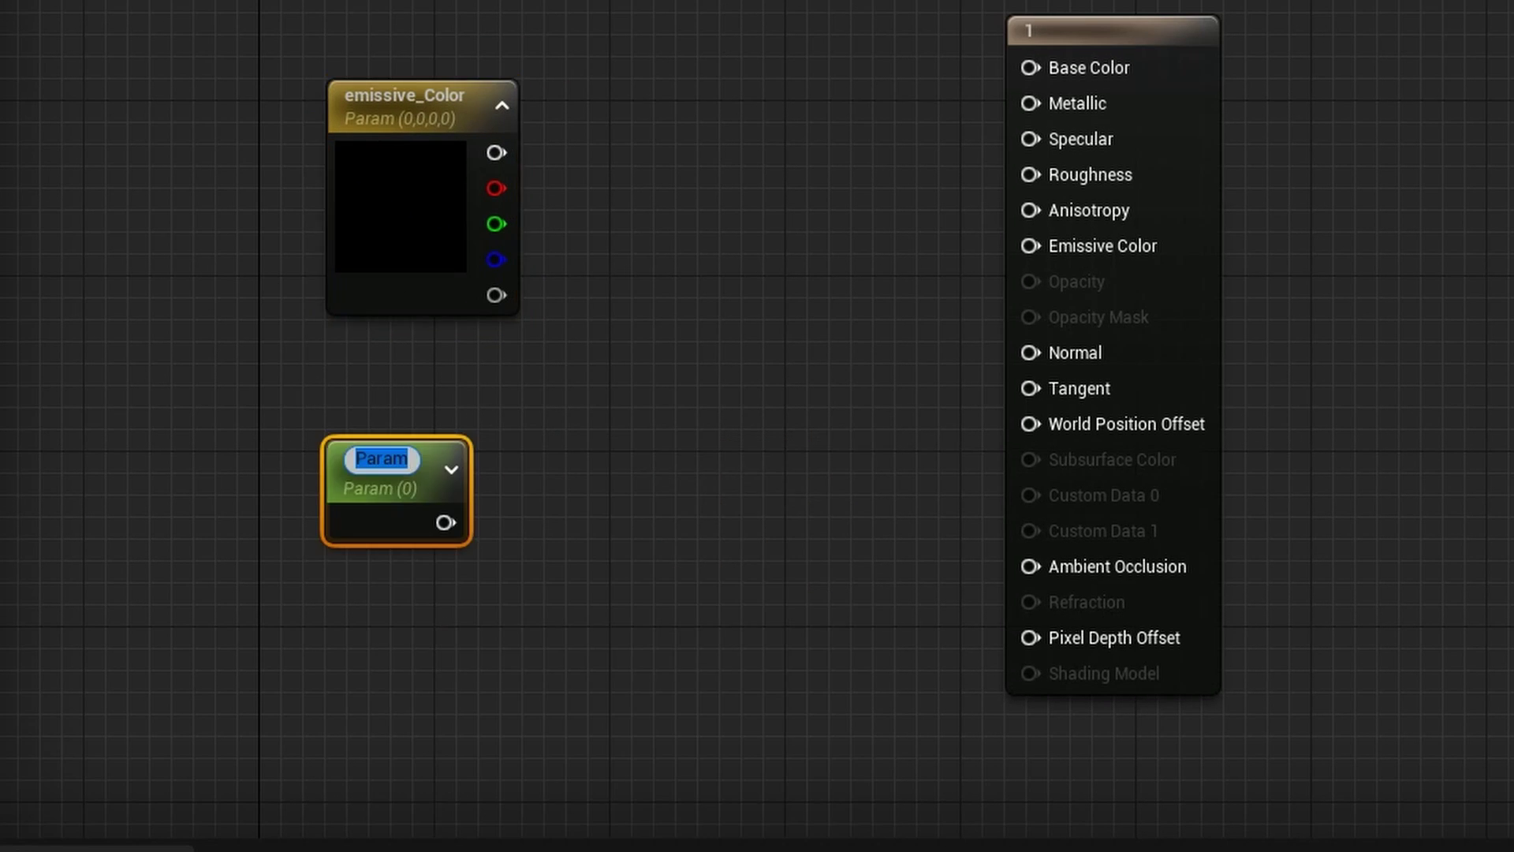
Step: Add a Multiply node between the two parameter nodes and the material's result node
{"action": "right_click", "coordinate": [712, 365]}
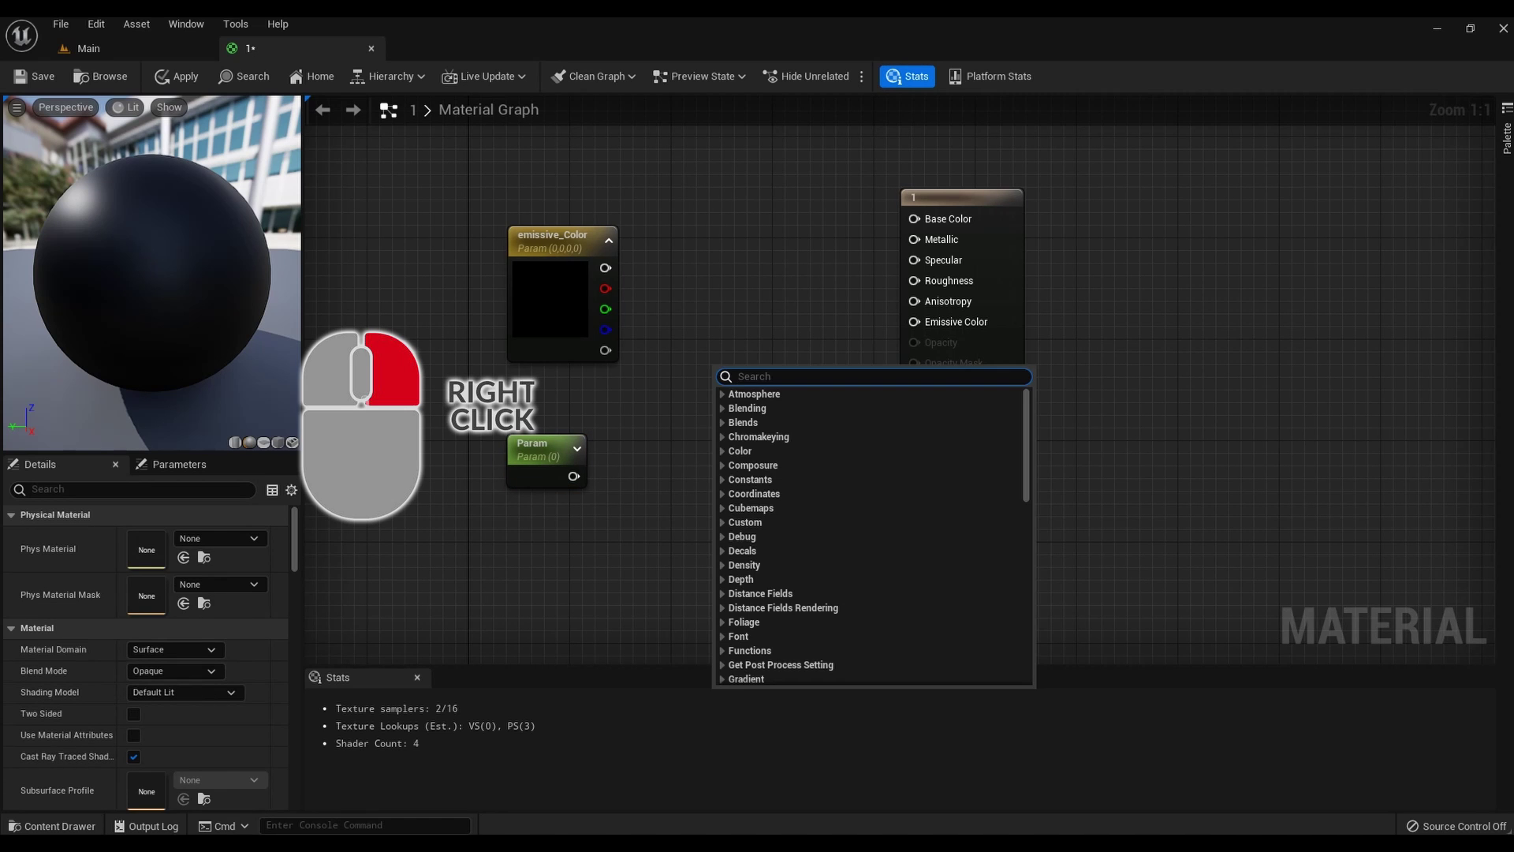
{"action": "type", "text": "multi"}
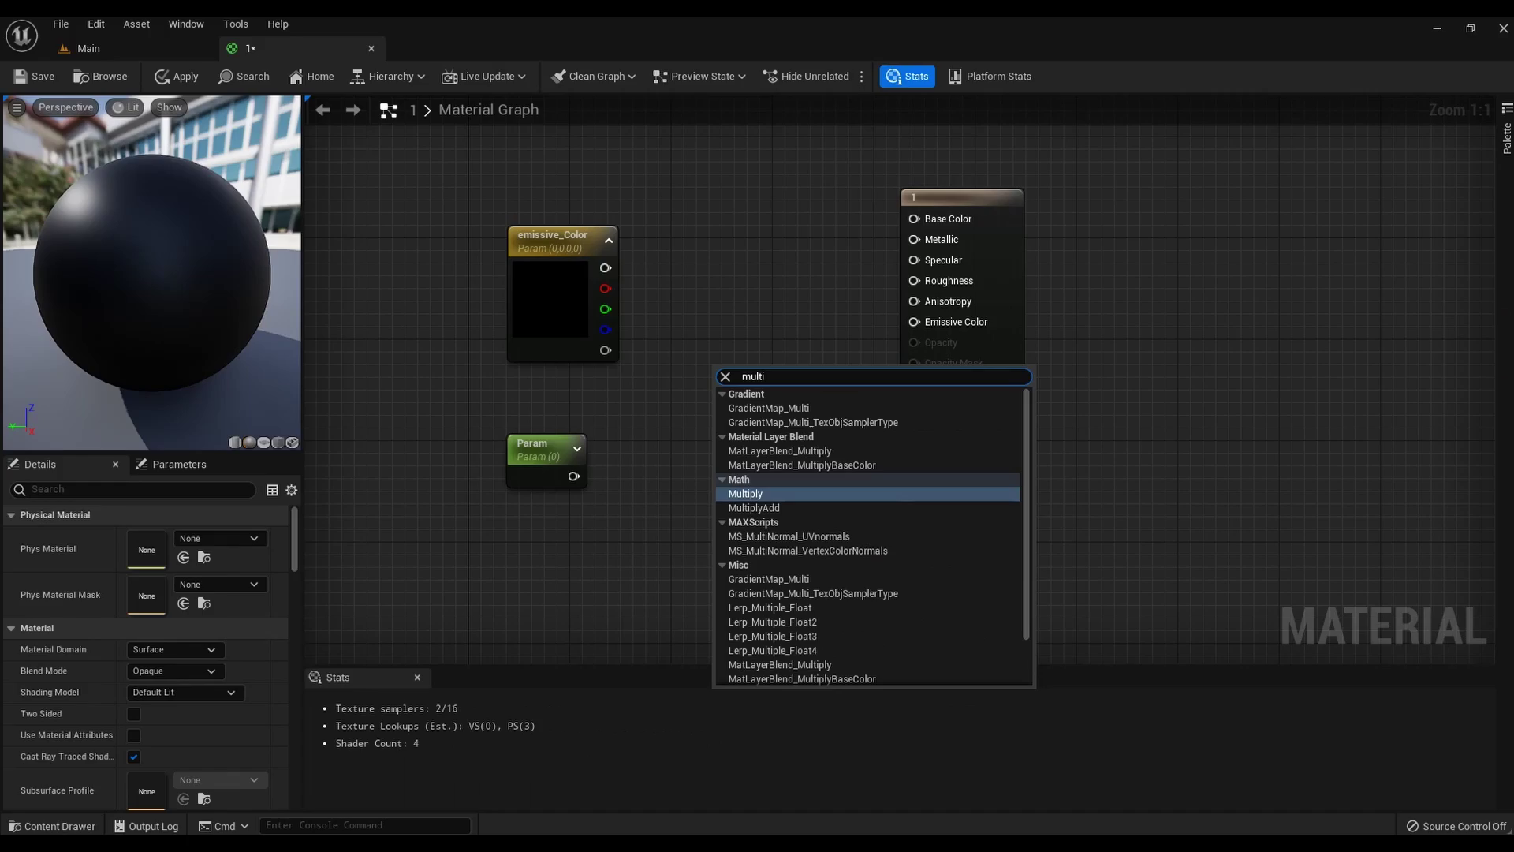
{"action": "left_click", "coordinate": [737, 544]}
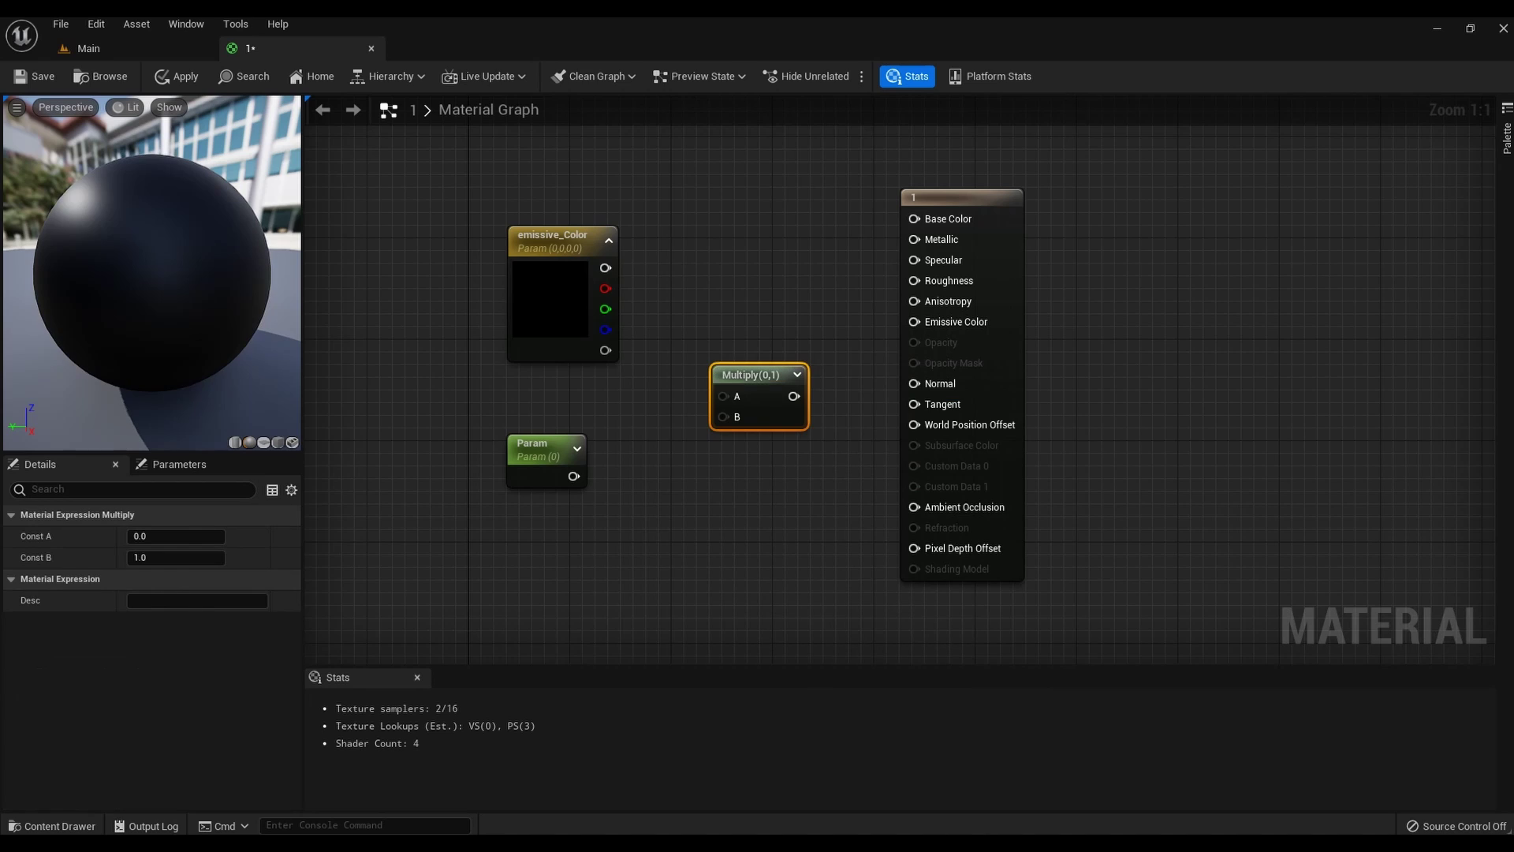
Step: Wire emissive_Color into Multiply A, Param into B and the product into Emissive Color, and save the material
{"action": "left_click_drag", "start_coordinate": [604, 268], "coordinate": [726, 404]}
{"action": "left_click_drag", "start_coordinate": [573, 476], "coordinate": [914, 321]}
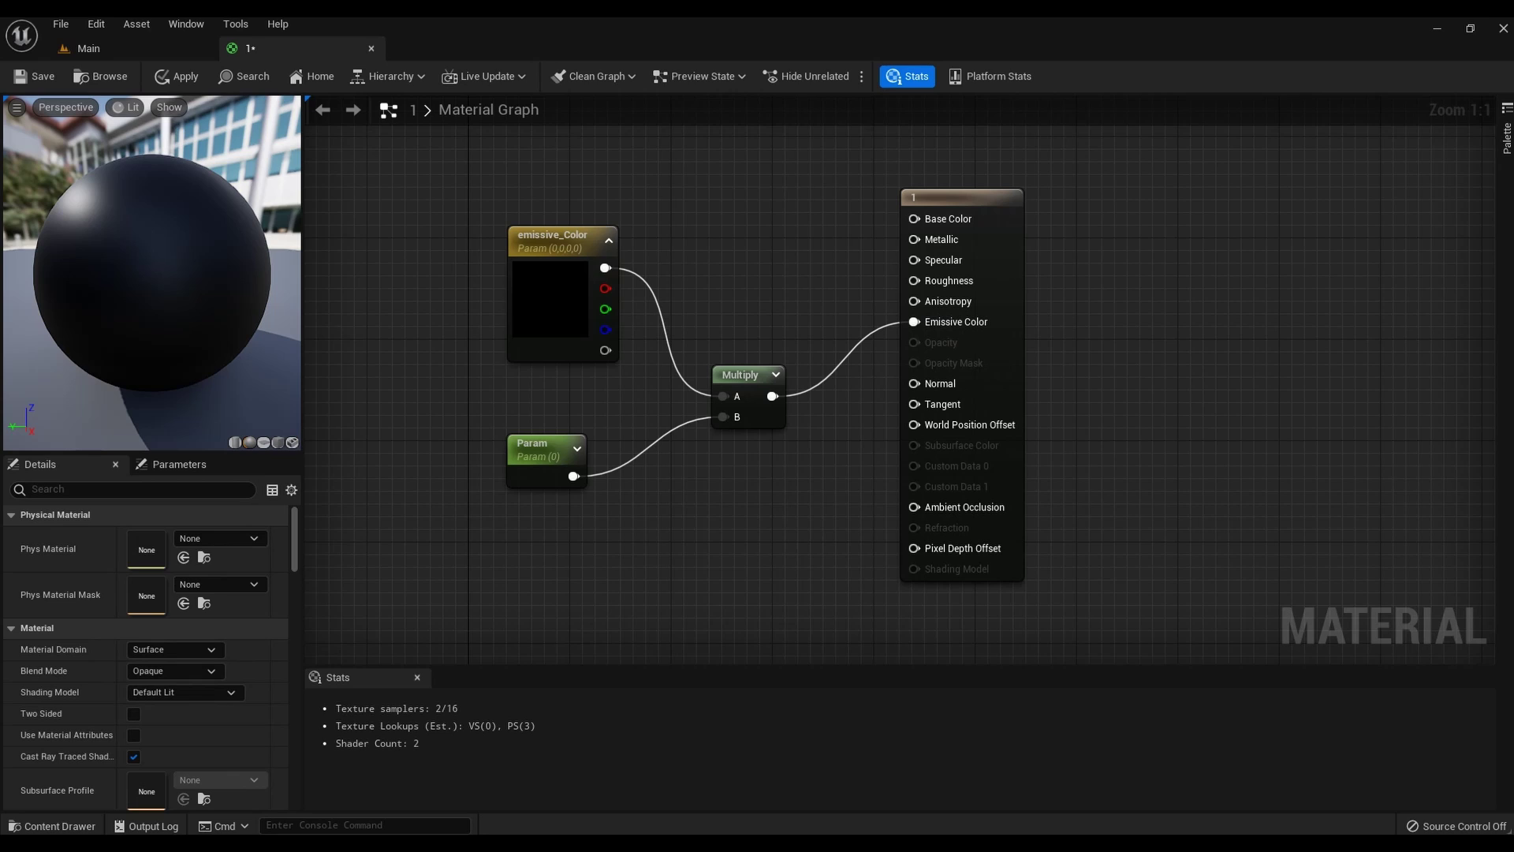
{"action": "key", "text": "ctrl+s"}
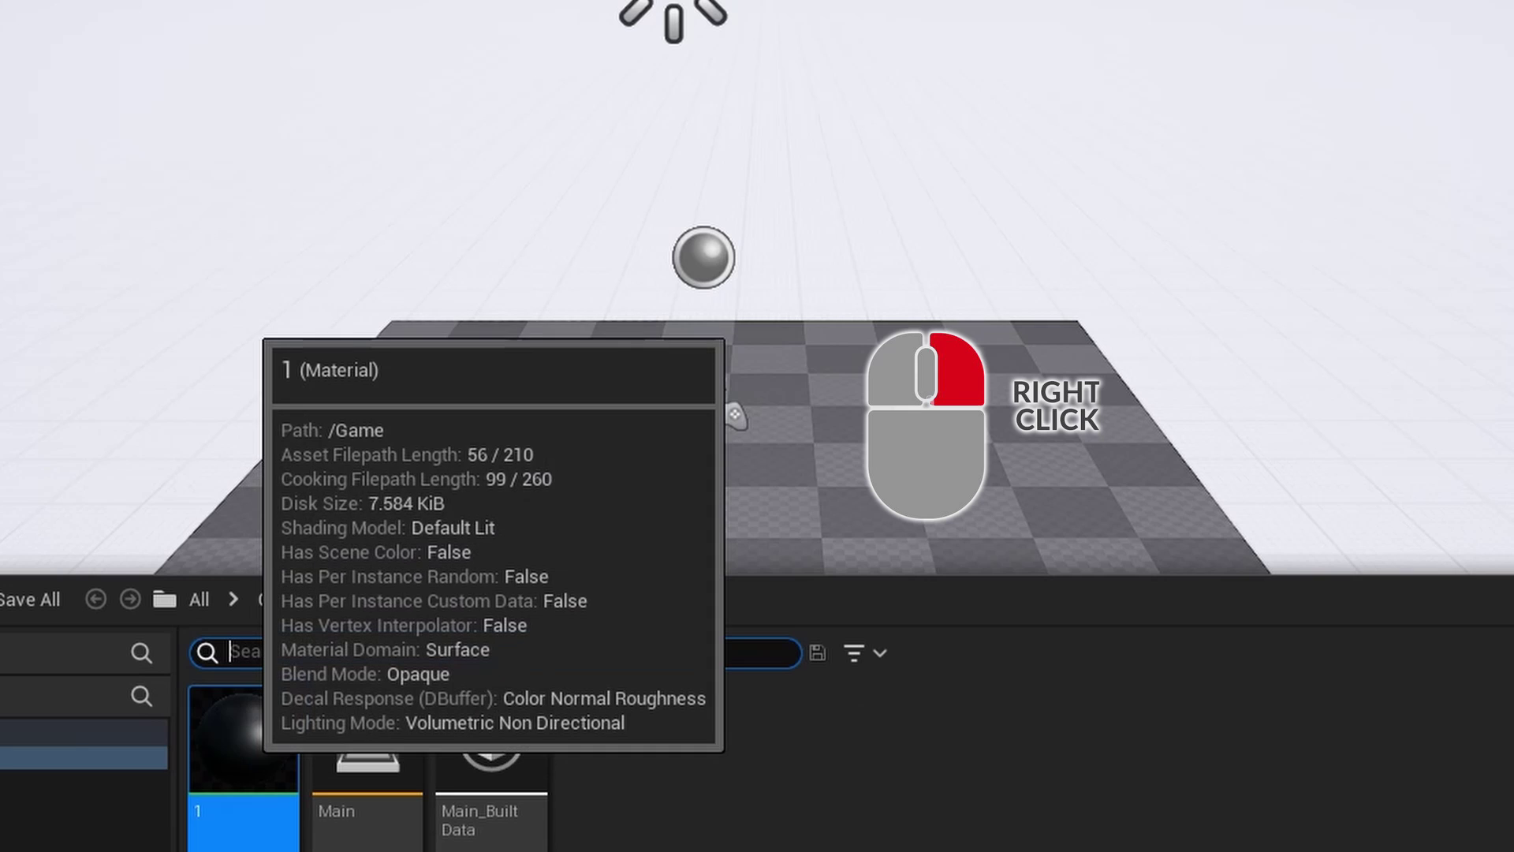
Step: Create a material instance from material 1 and name it red
{"action": "right_click", "coordinate": [244, 749]}
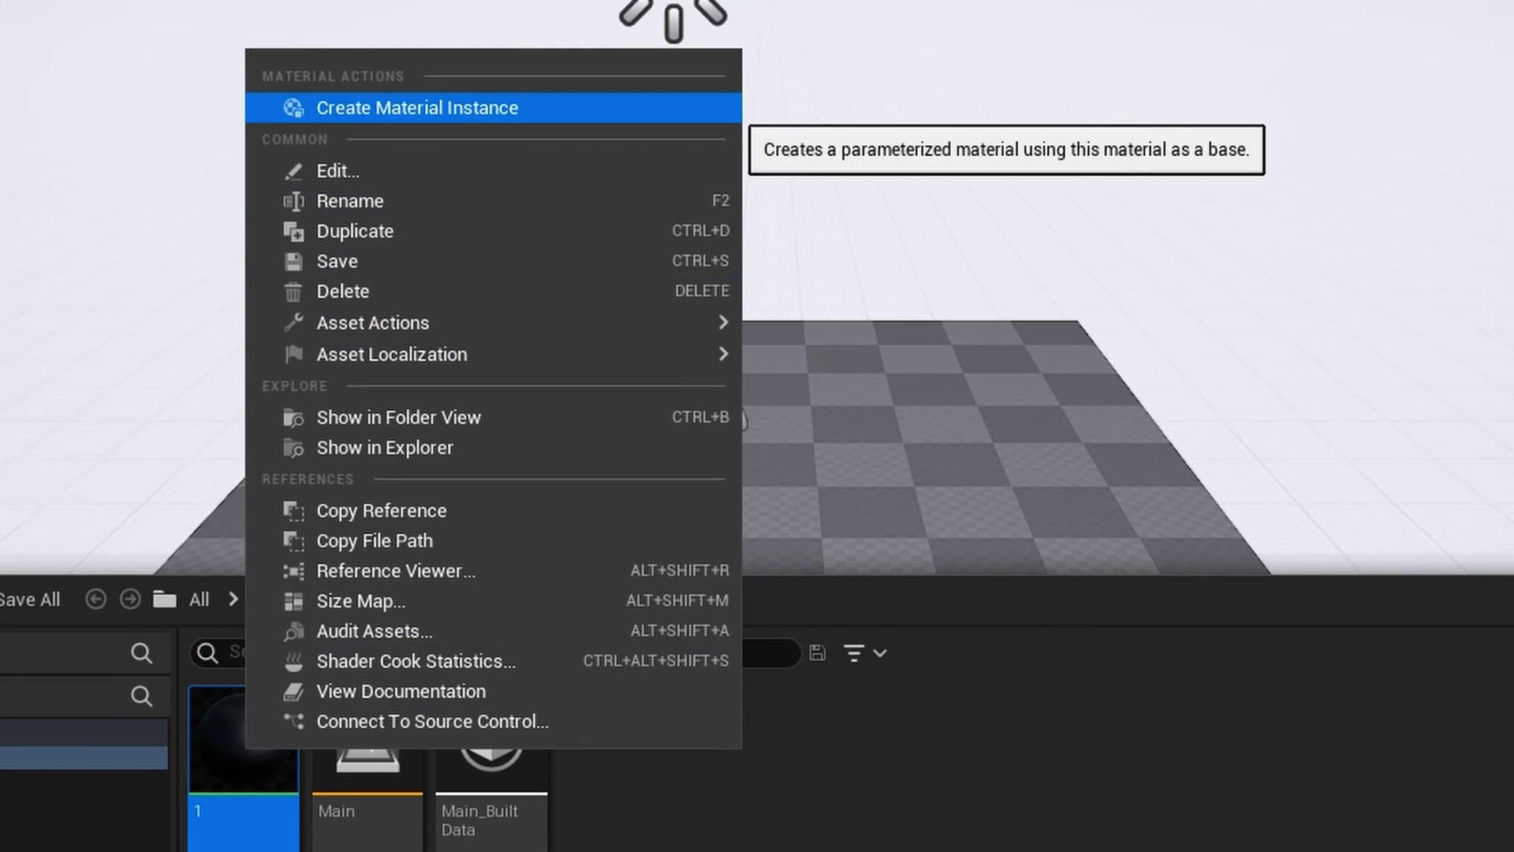
{"action": "left_click", "coordinate": [417, 108]}
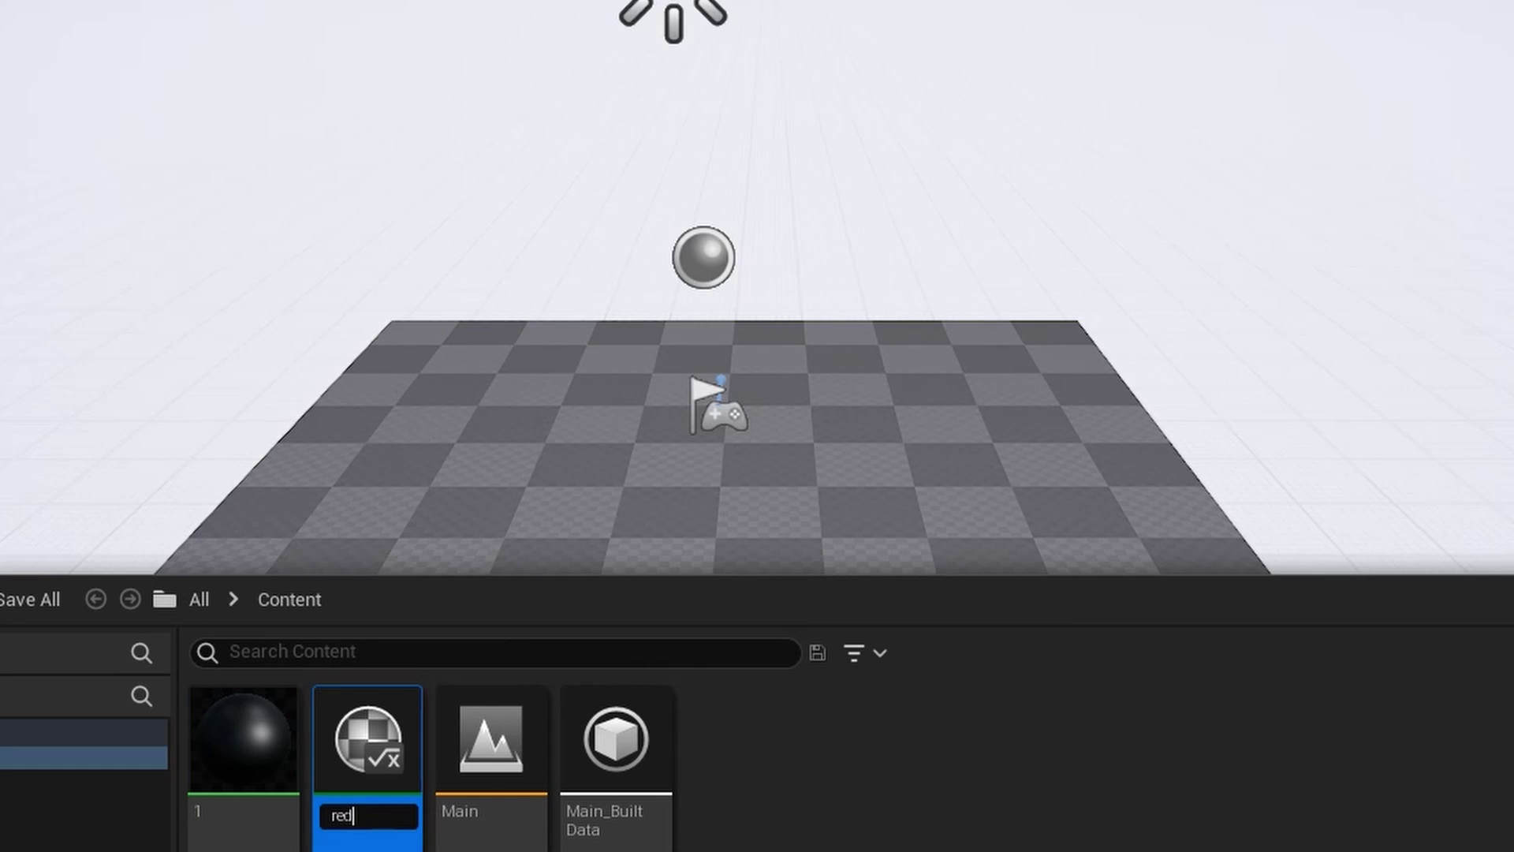
{"action": "key", "text": "Return"}
Step: In the red instance, enable both Param overrides and set the vector colour to red (R 0.526042, B 0.023239) and the scalar to 10
{"action": "double_click", "coordinate": [619, 749]}
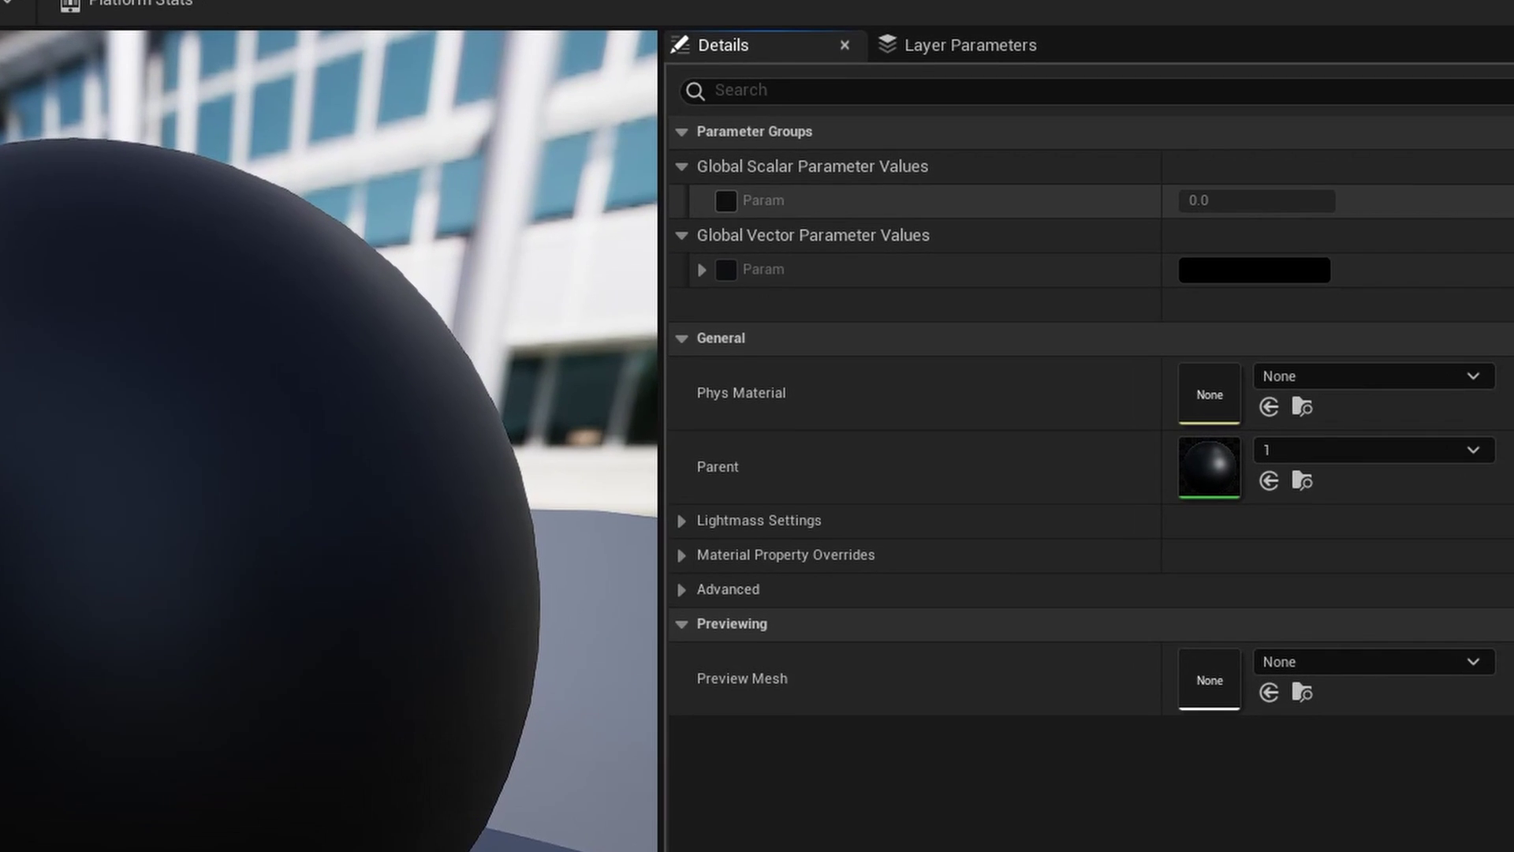
{"action": "left_click", "coordinate": [725, 201]}
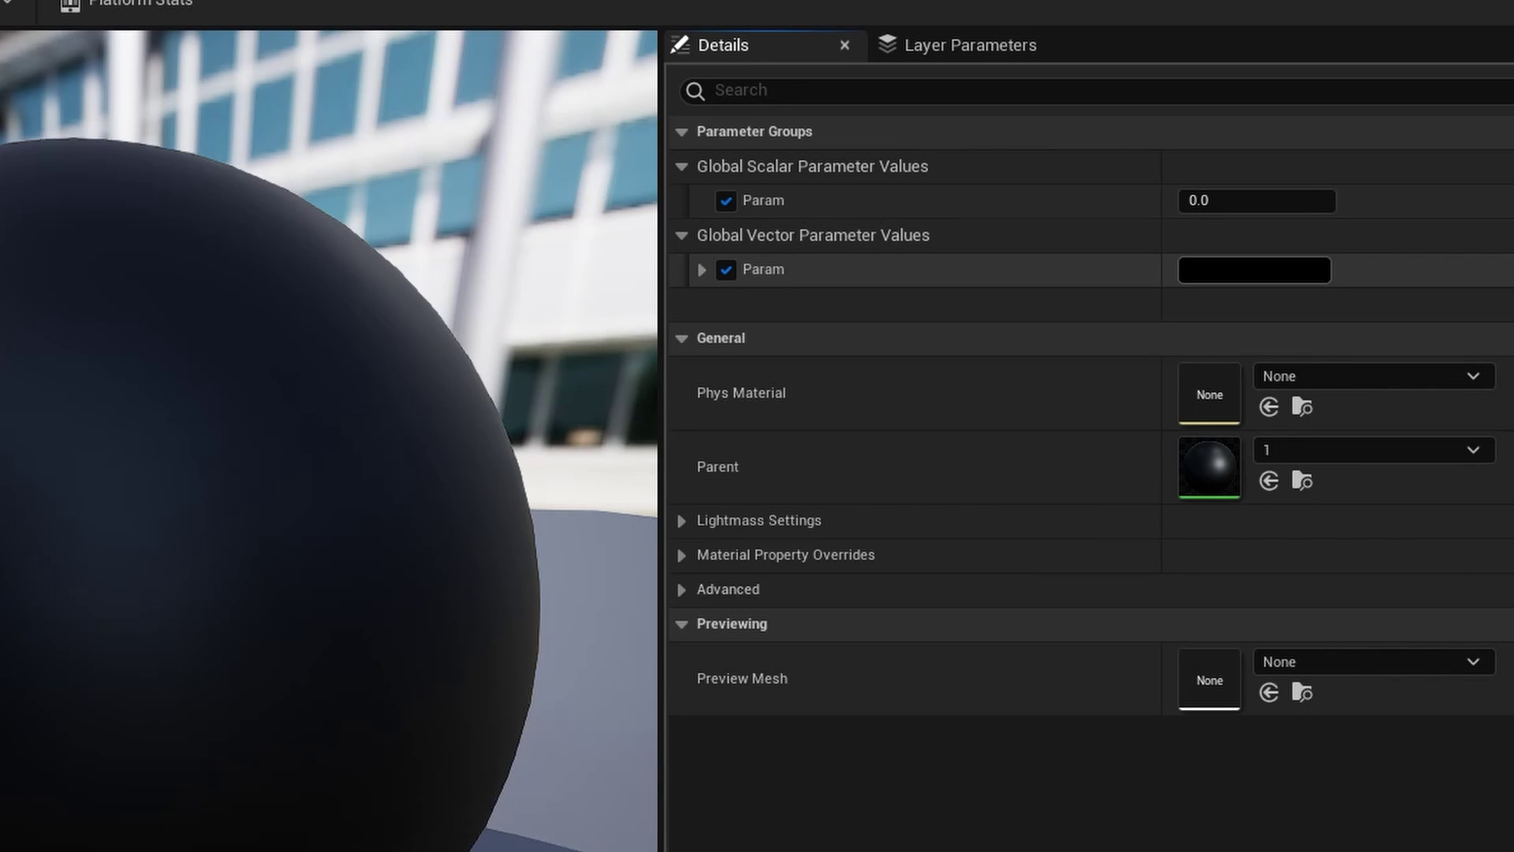
{"action": "left_click", "coordinate": [1227, 273]}
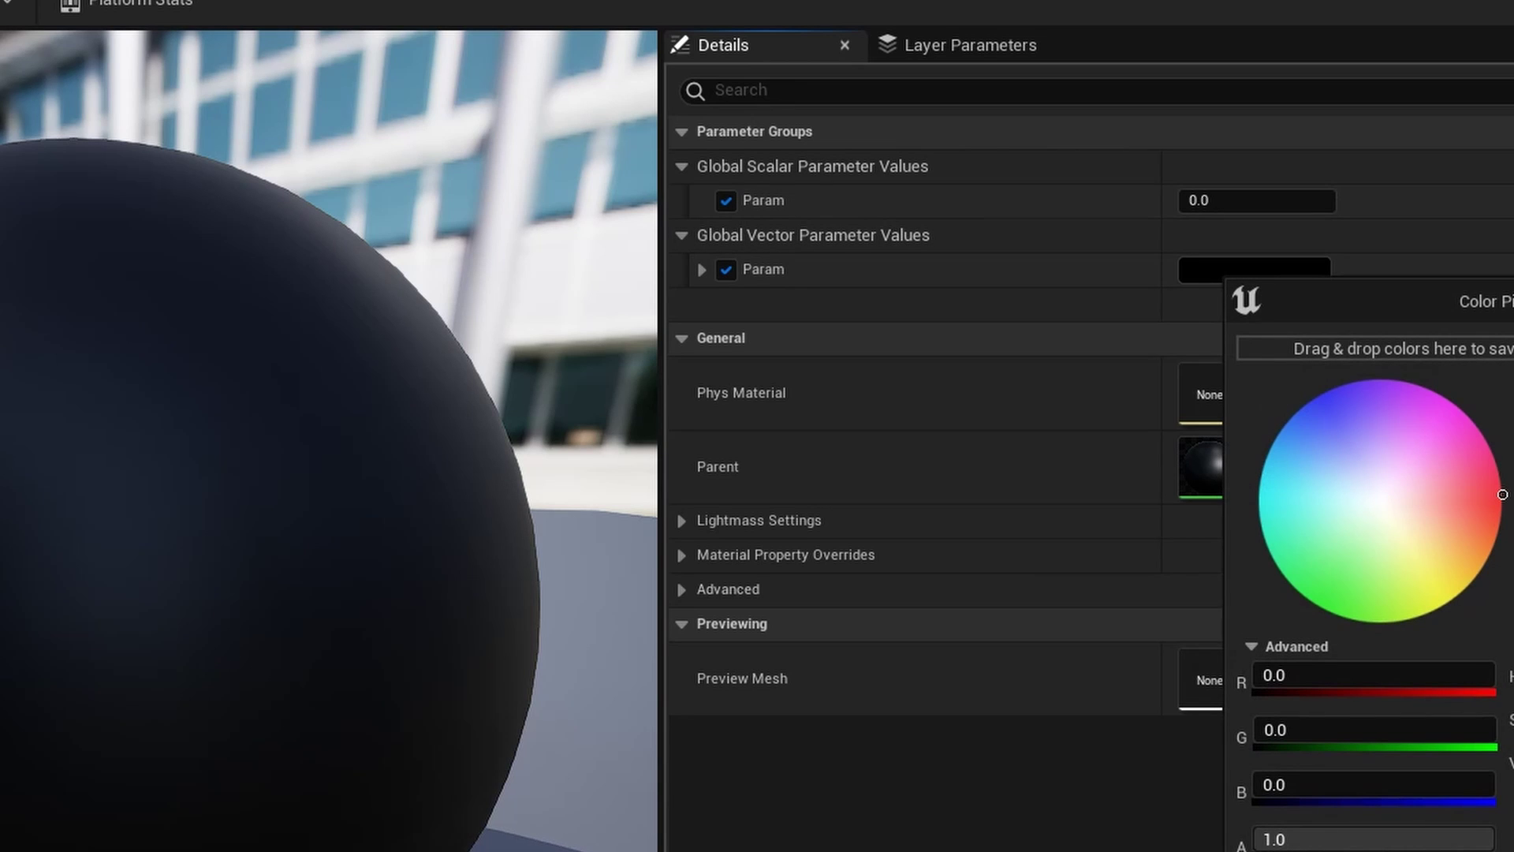
{"action": "left_click_drag", "start_coordinate": [1513, 621], "coordinate": [1513, 499]}
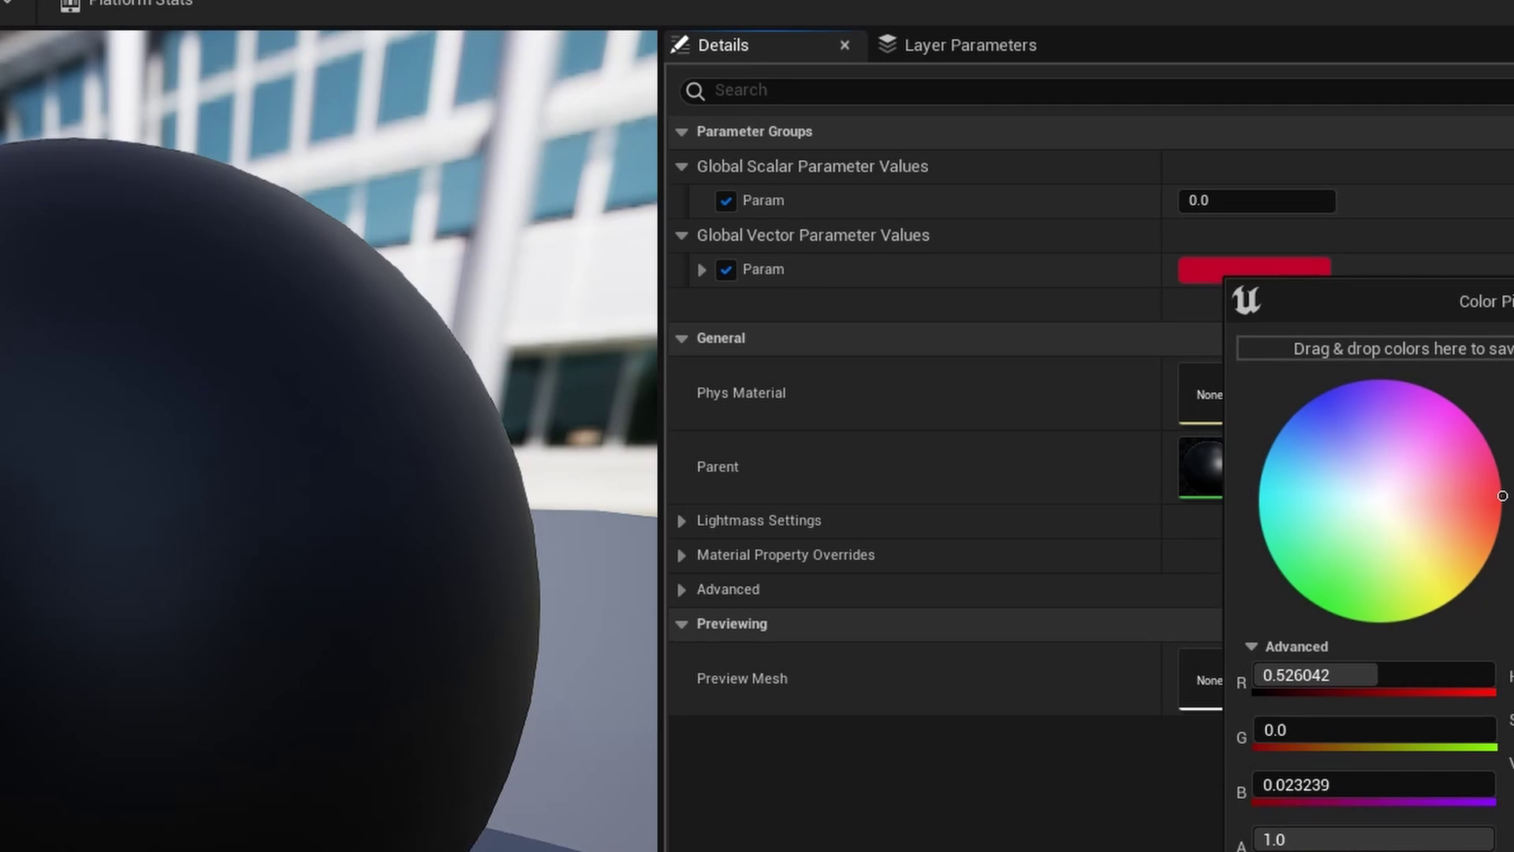
{"action": "left_click", "coordinate": [1262, 200]}
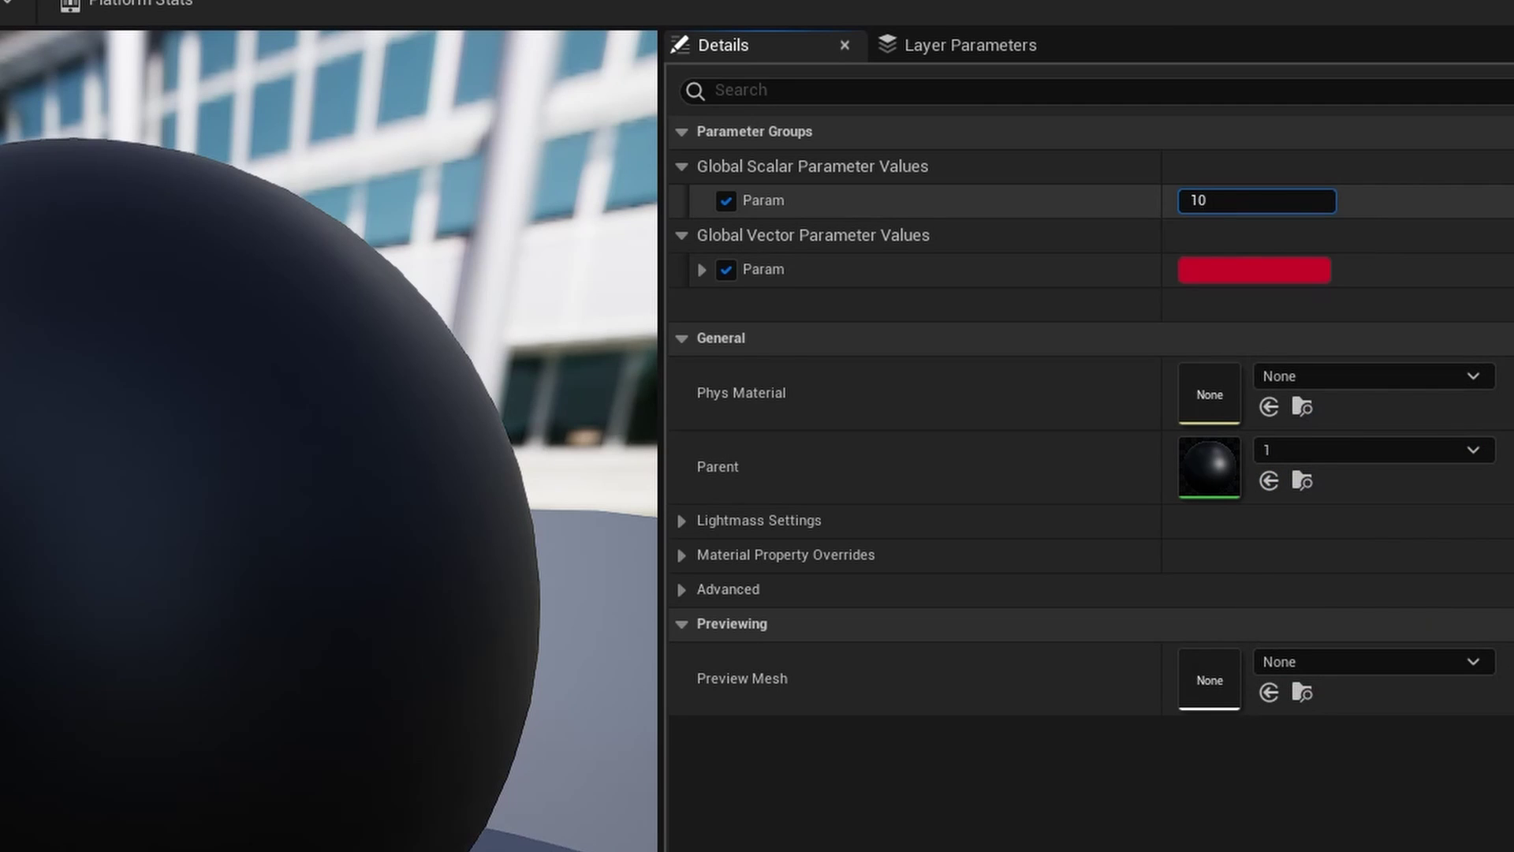
{"action": "key", "text": "Return"}
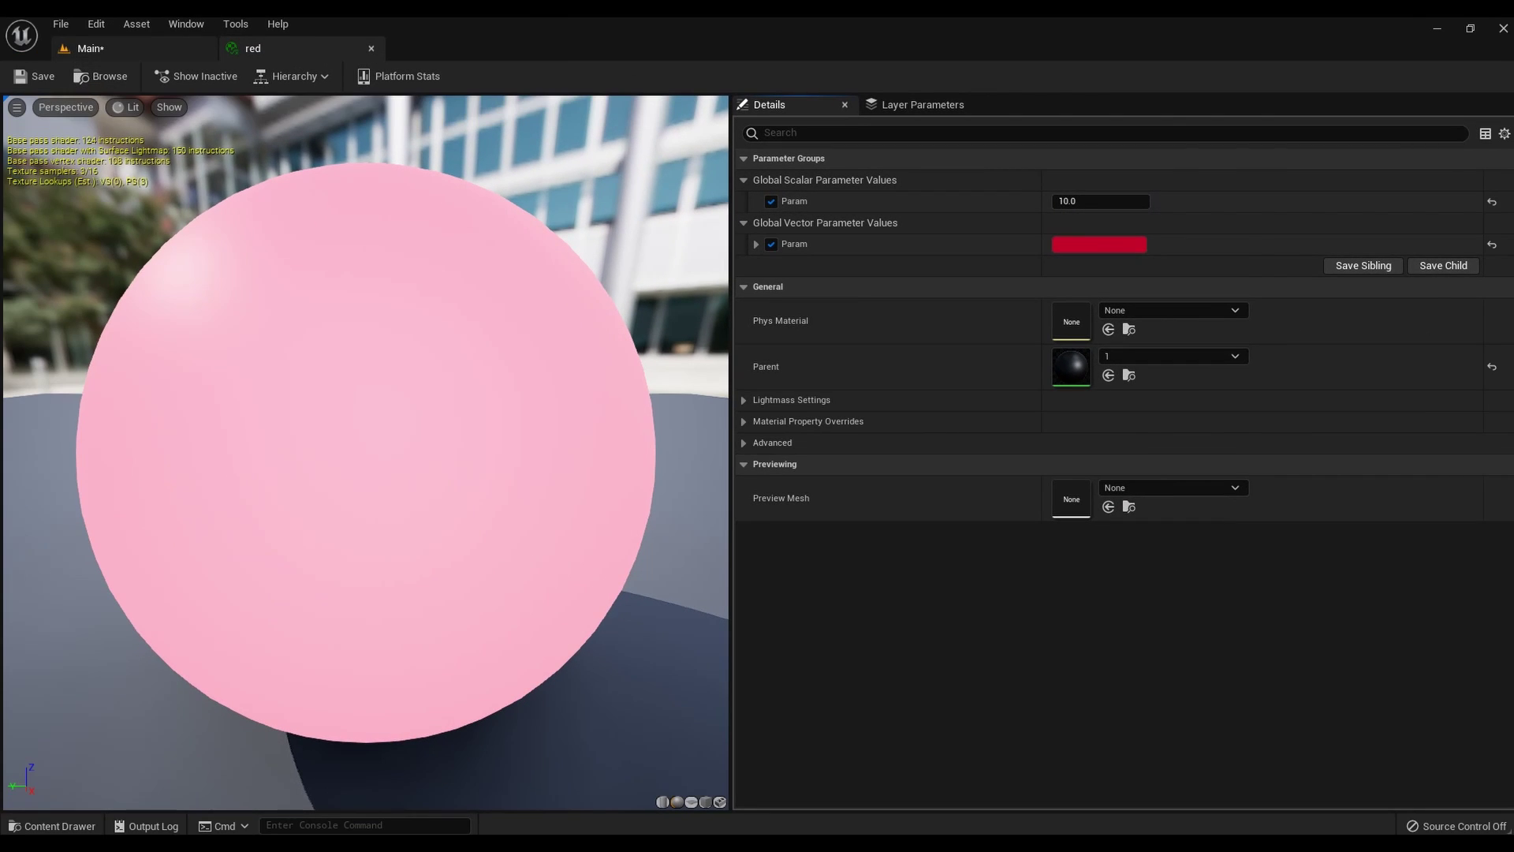
Step: Add a Sphere shape to the Main level above the floor and raise it to Z 60
{"action": "left_click", "coordinate": [91, 49]}
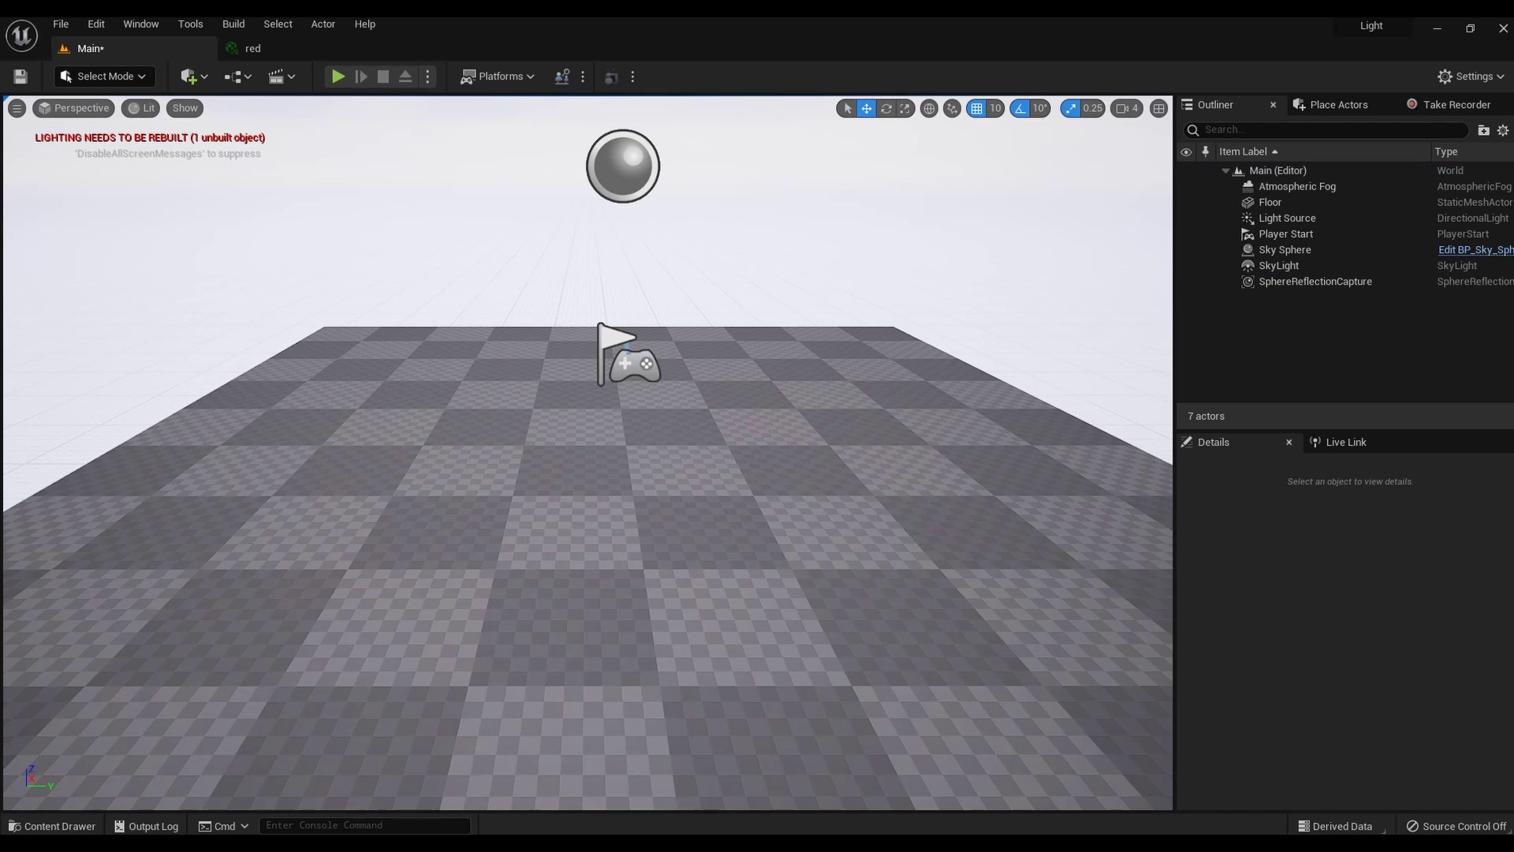
{"action": "left_click", "coordinate": [189, 77]}
{"action": "mouse_move", "coordinate": [236, 258]}
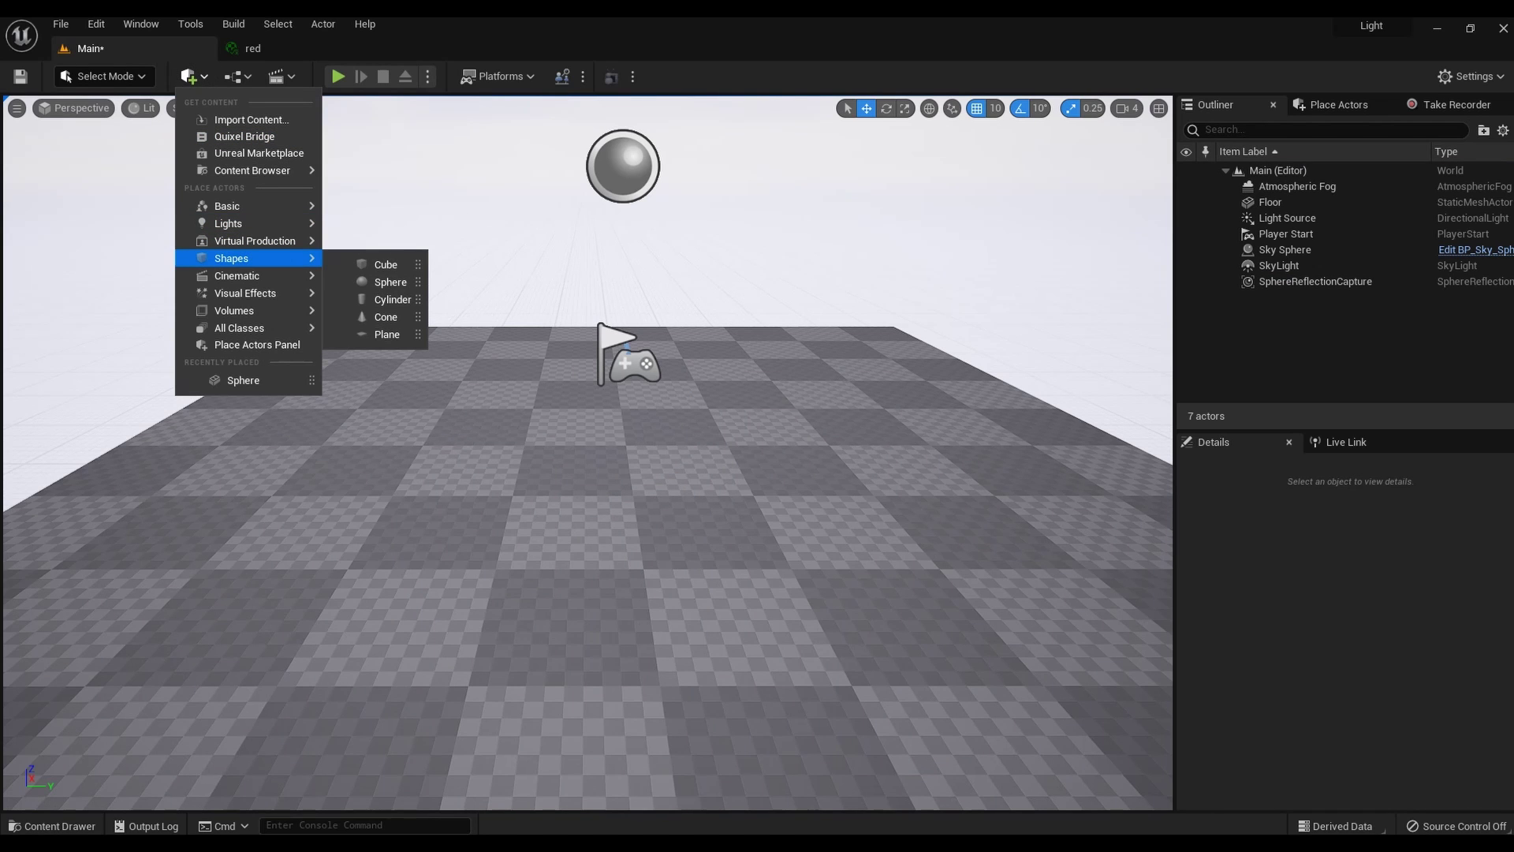
{"action": "left_click", "coordinate": [390, 282]}
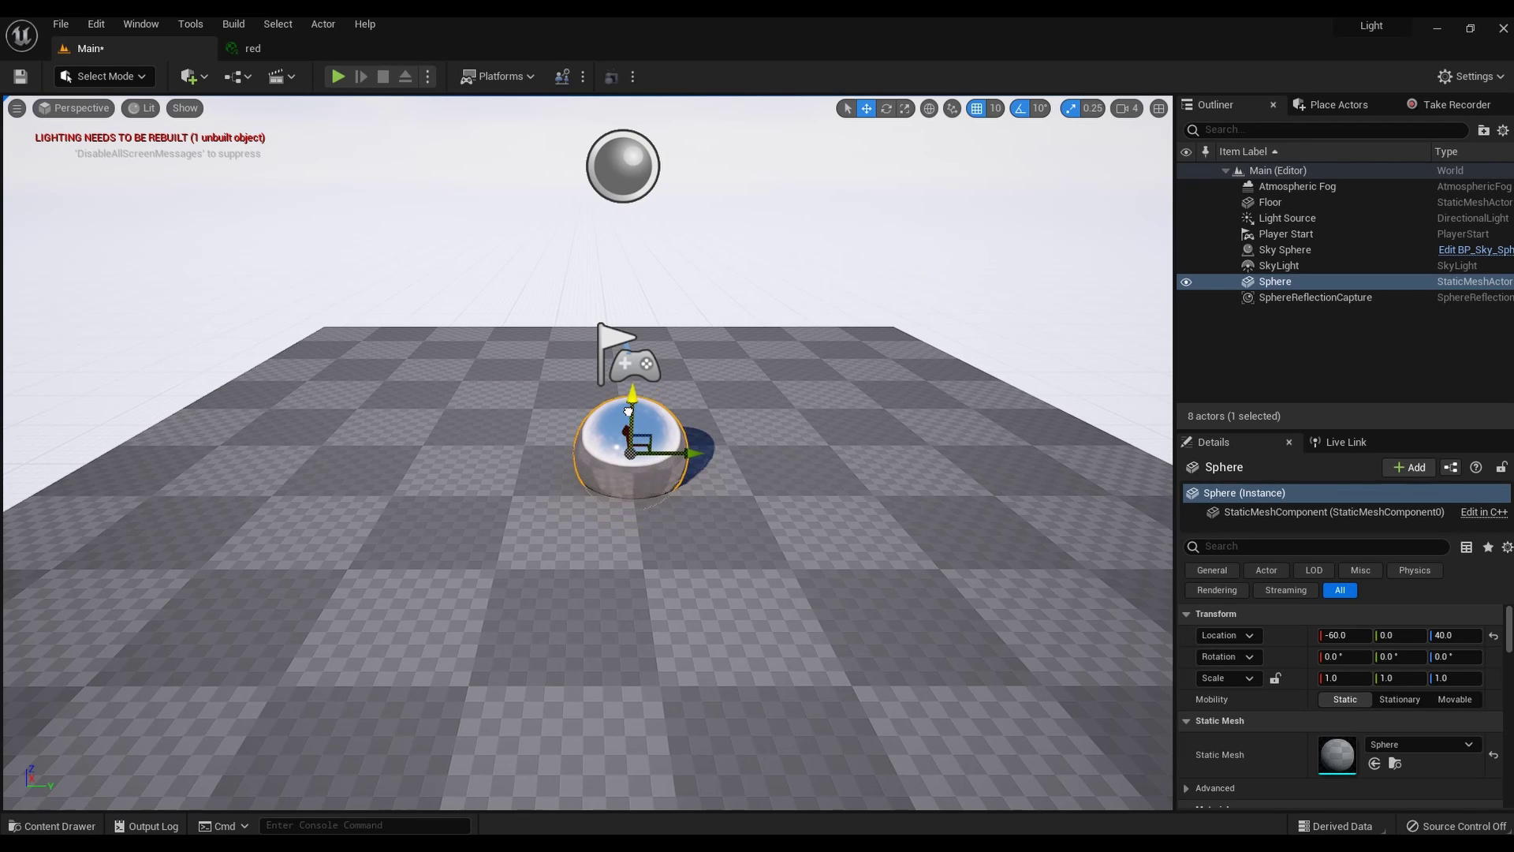
Step: Apply the red material instance to the sphere in the level
{"action": "key", "text": "ctrl+space"}
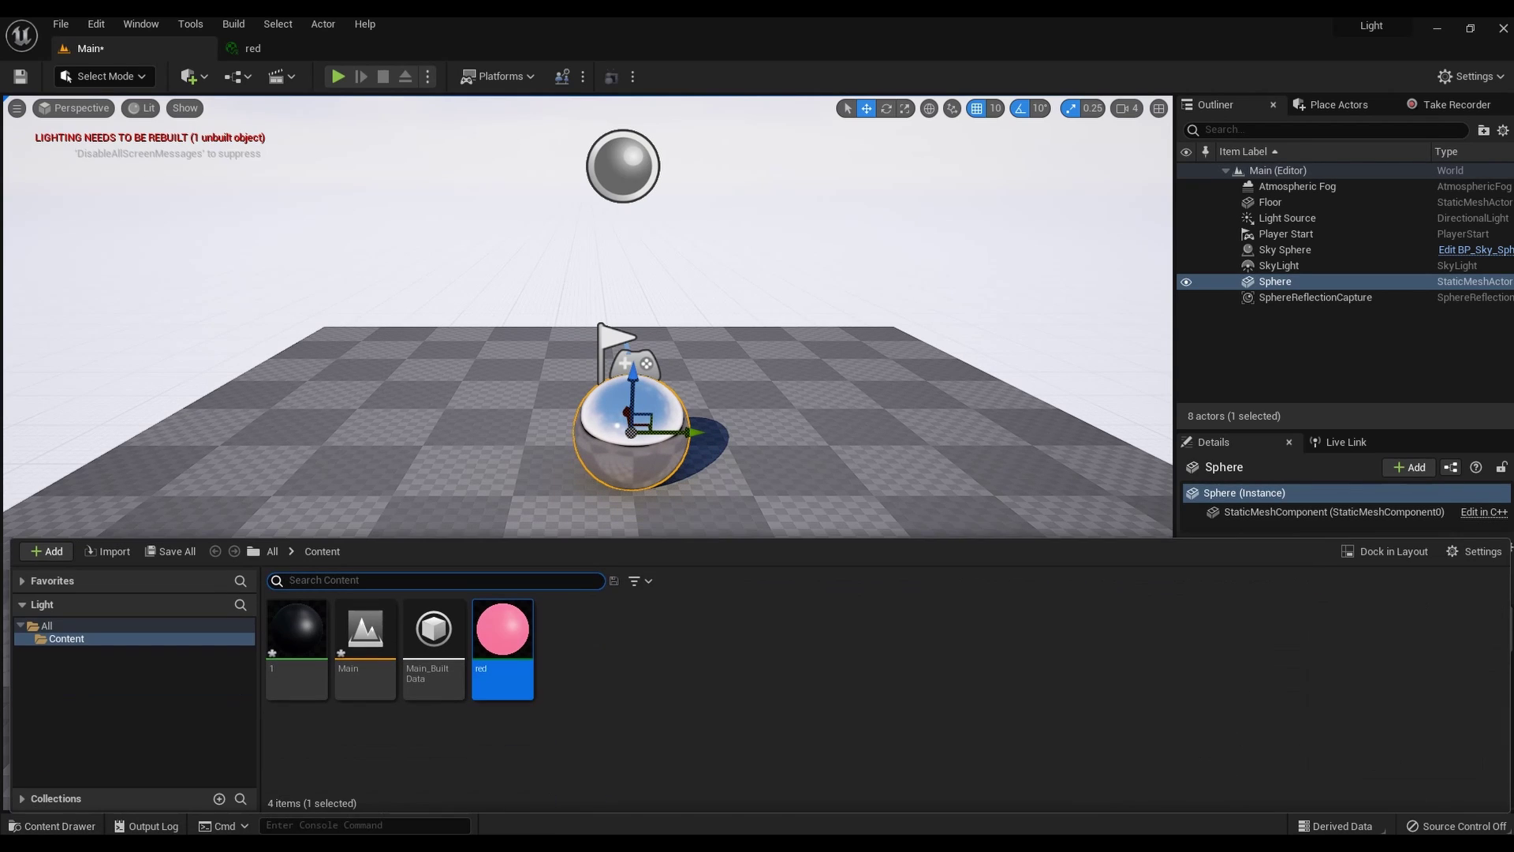
{"action": "left_click_drag", "start_coordinate": [502, 638], "coordinate": [646, 462]}
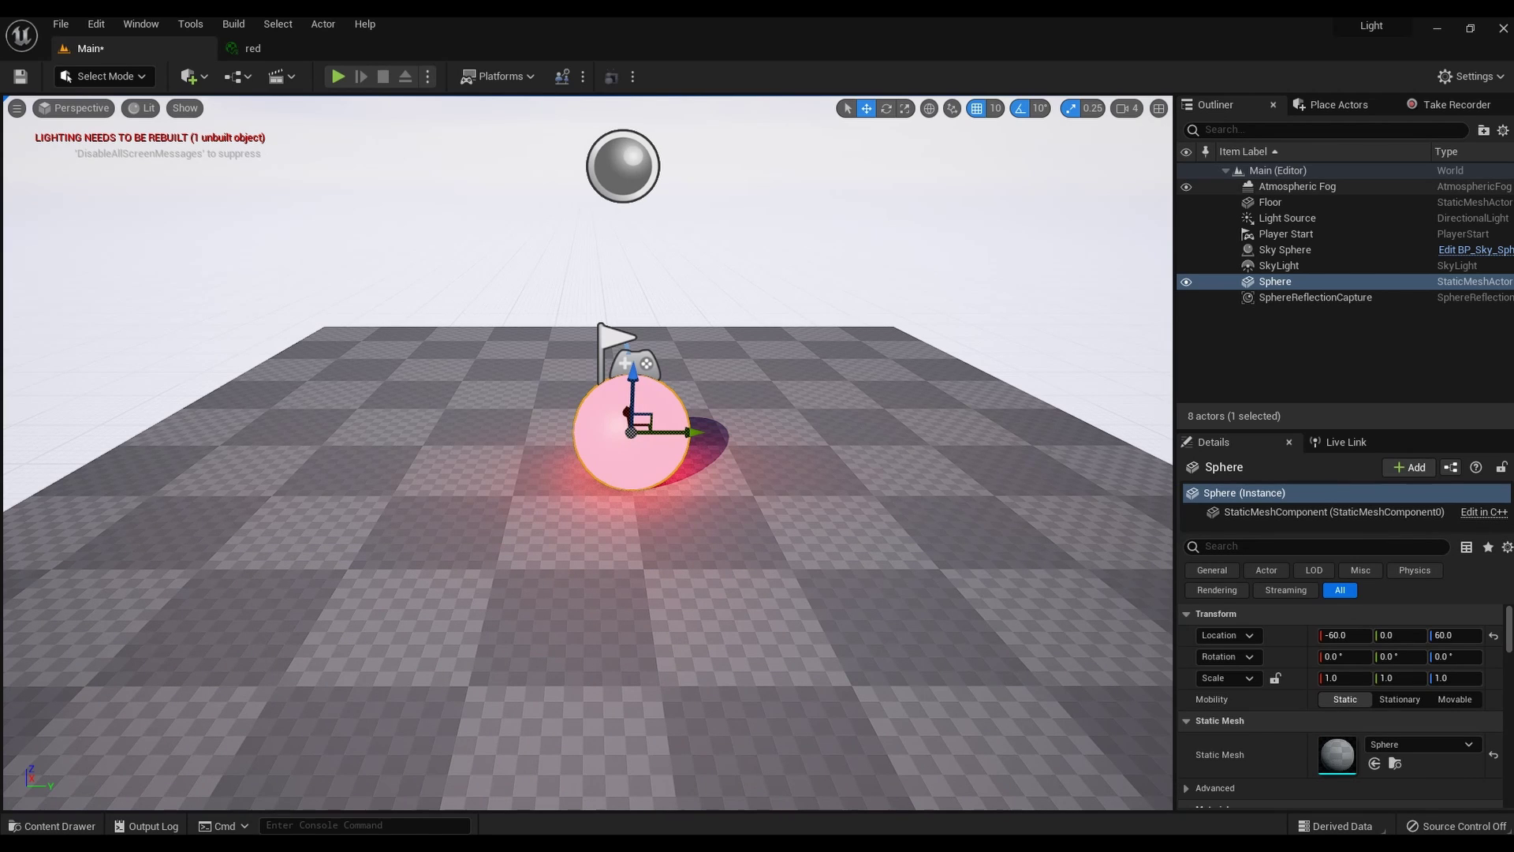
Step: Delete the Atmospheric Fog, Light Source, Player Start, Sky Sphere and SkyLight actors from the level despite their references
{"action": "left_click", "coordinate": [1297, 186]}
{"action": "left_click", "coordinate": [1289, 218], "text": "ctrl"}
{"action": "left_click", "coordinate": [1285, 234], "text": "ctrl"}
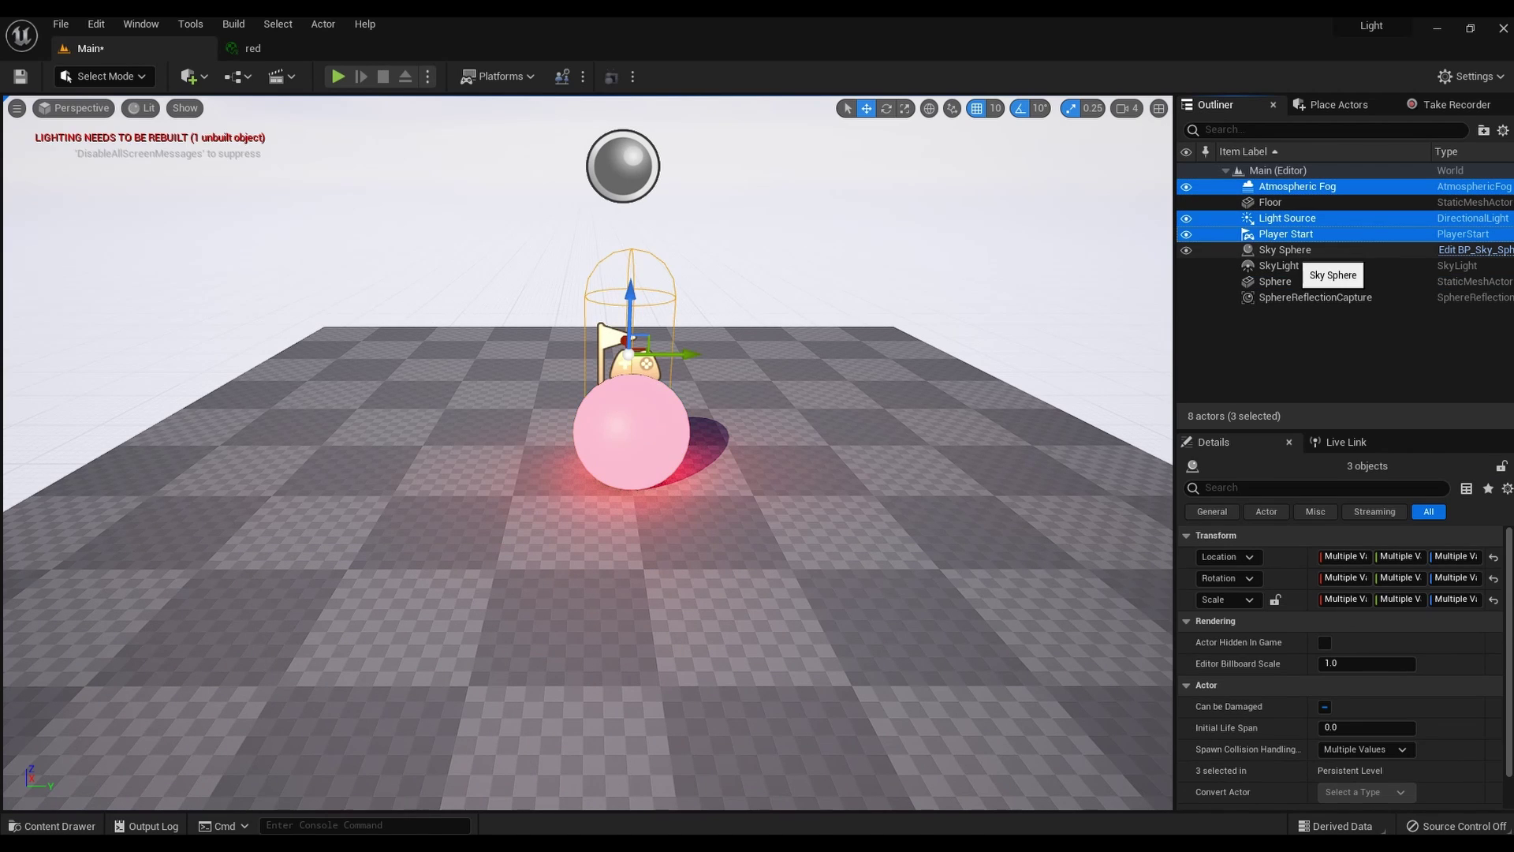
{"action": "left_click", "coordinate": [1288, 250], "text": "ctrl"}
{"action": "left_click", "coordinate": [1296, 267], "text": "ctrl"}
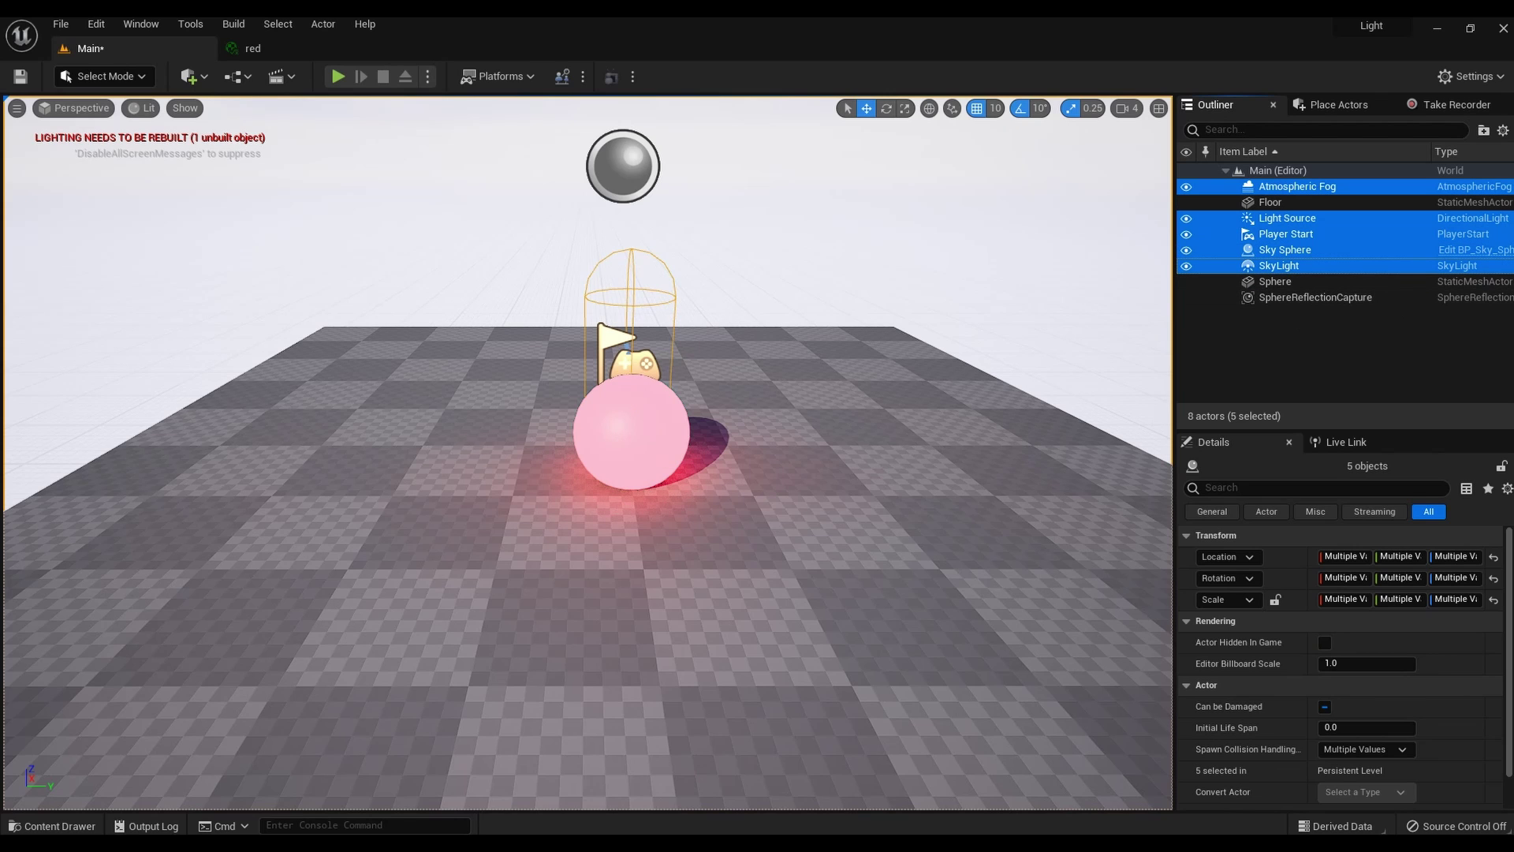
{"action": "key", "text": "Delete"}
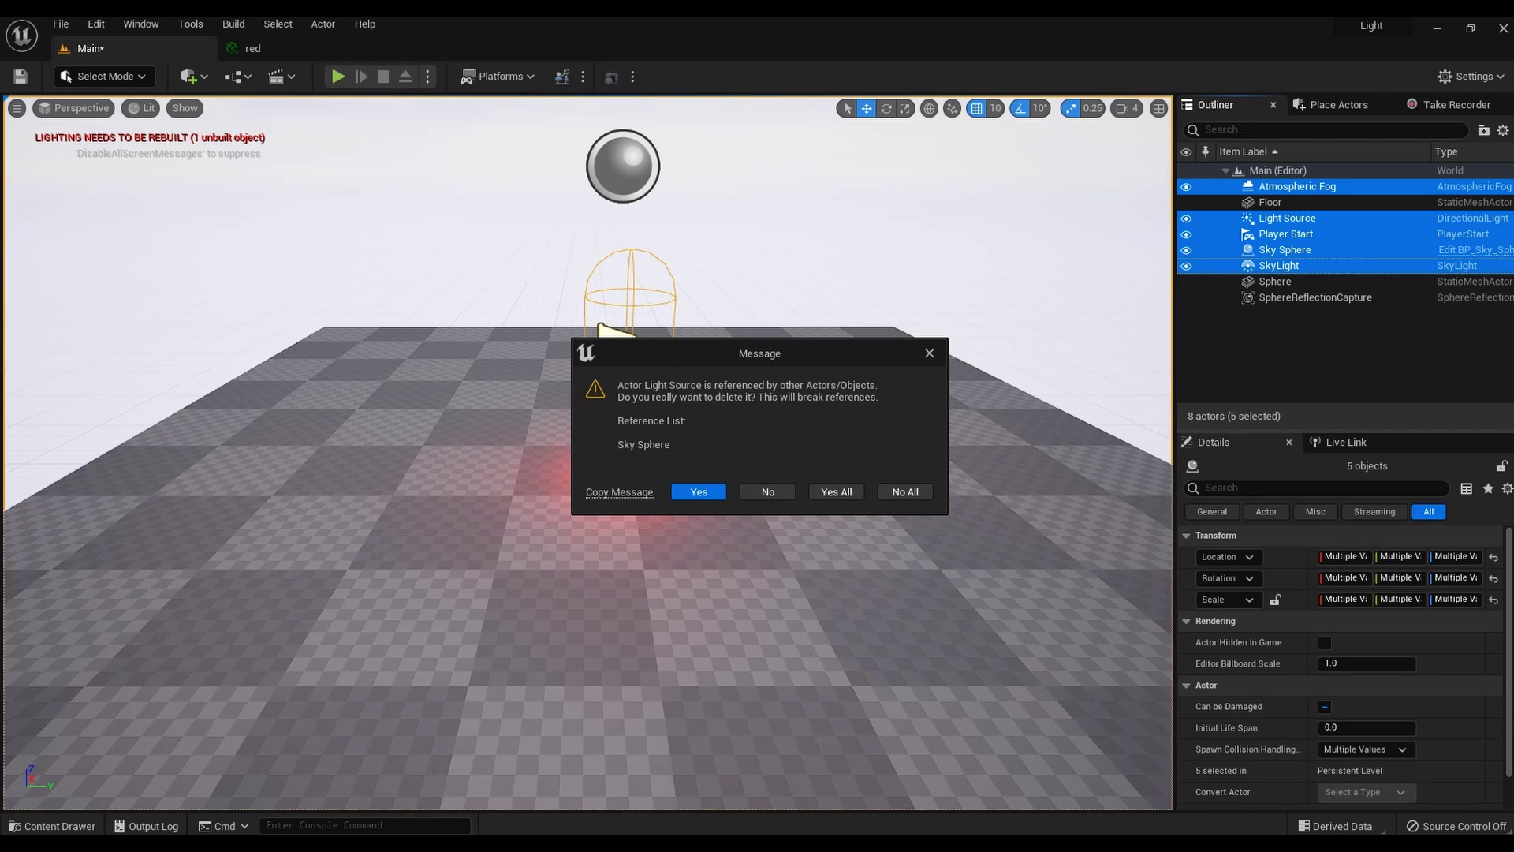
{"action": "key", "text": "Return"}
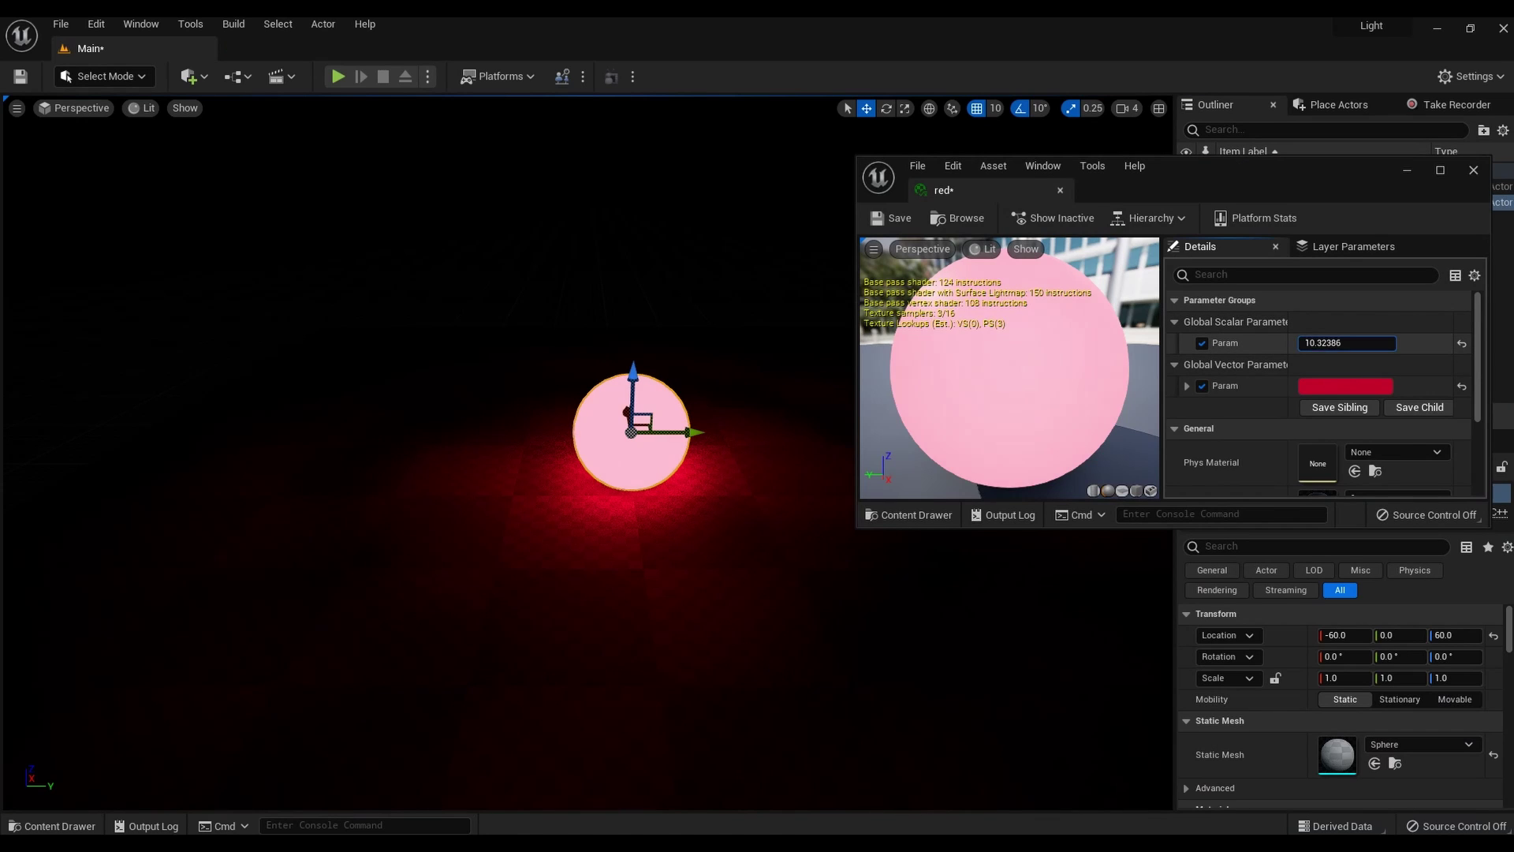
Step: Raise the red instance's scalar Param to about 21281.67 to intensify the sphere's glow
{"action": "left_click_drag", "start_coordinate": [1347, 343], "coordinate": [1506, 343]}
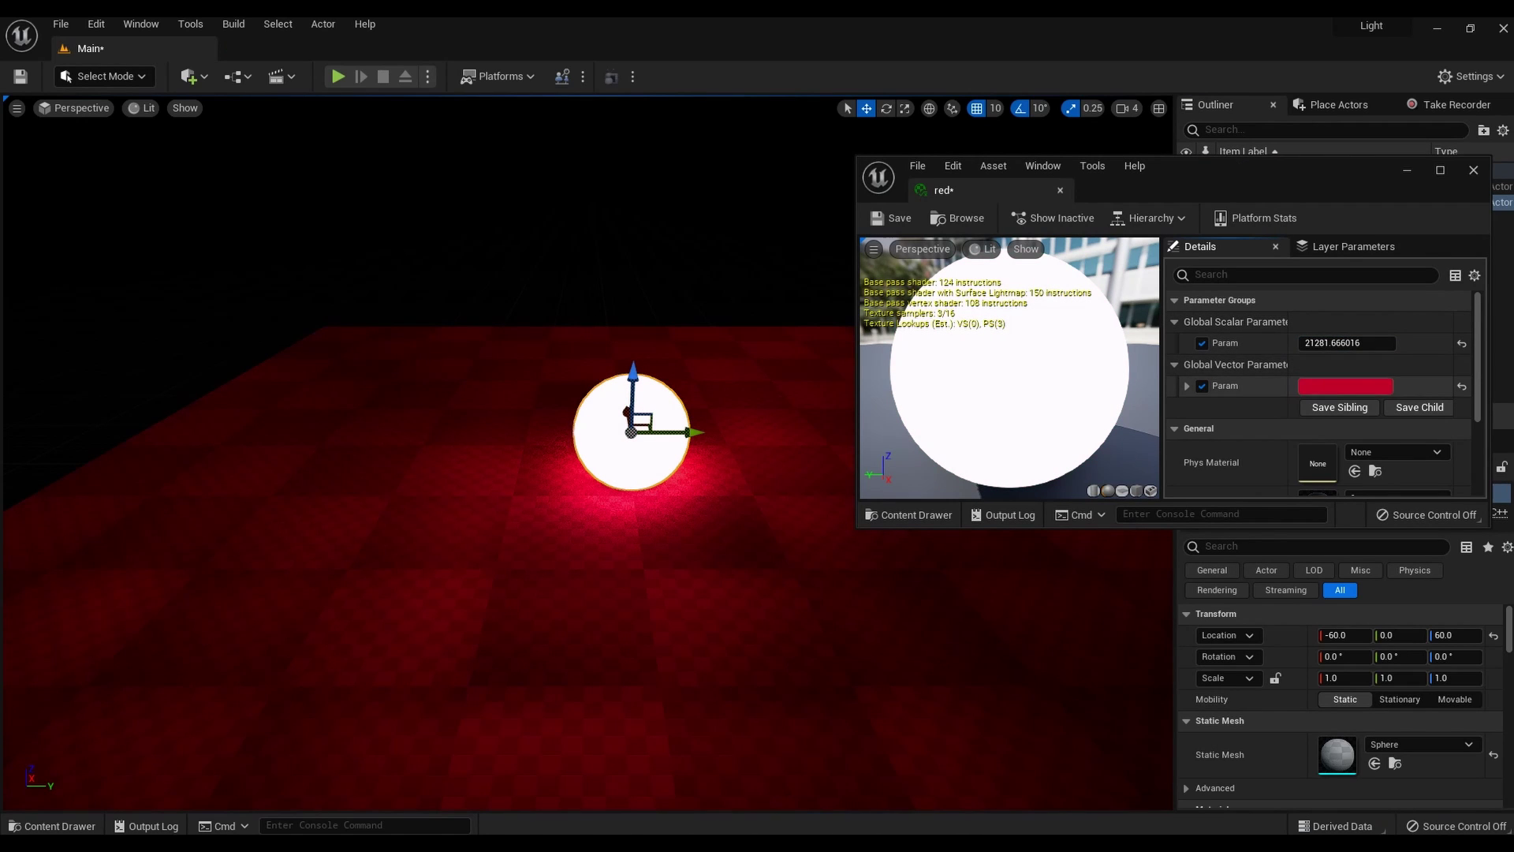
Step: Set the red instance's scalar Param to 25
{"action": "type", "text": "2"}
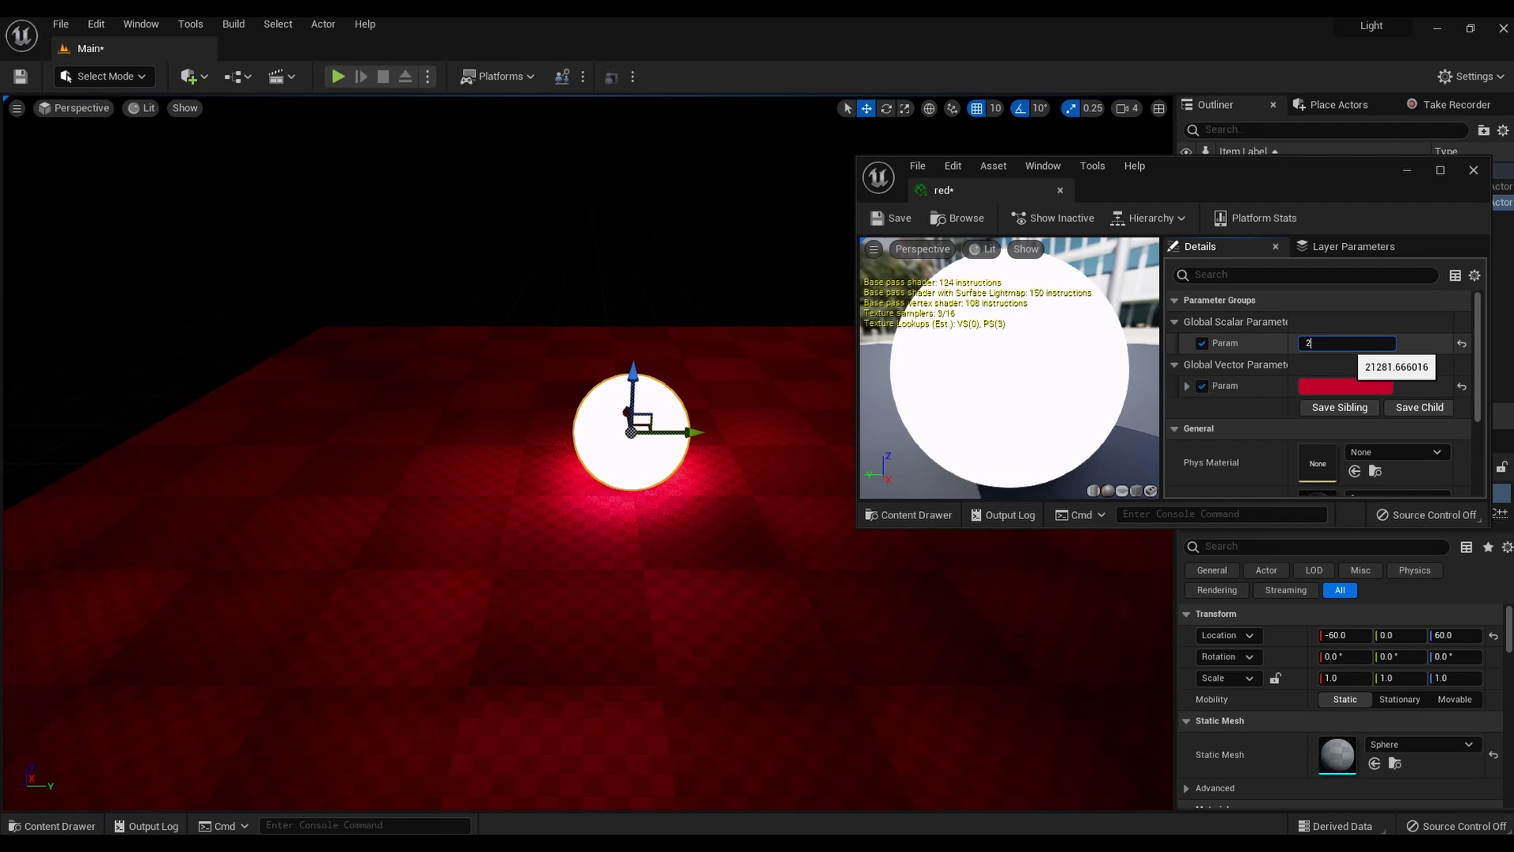
{"action": "type", "text": "5"}
{"action": "key", "text": "Return"}
{"action": "left_click", "coordinate": [1345, 386]}
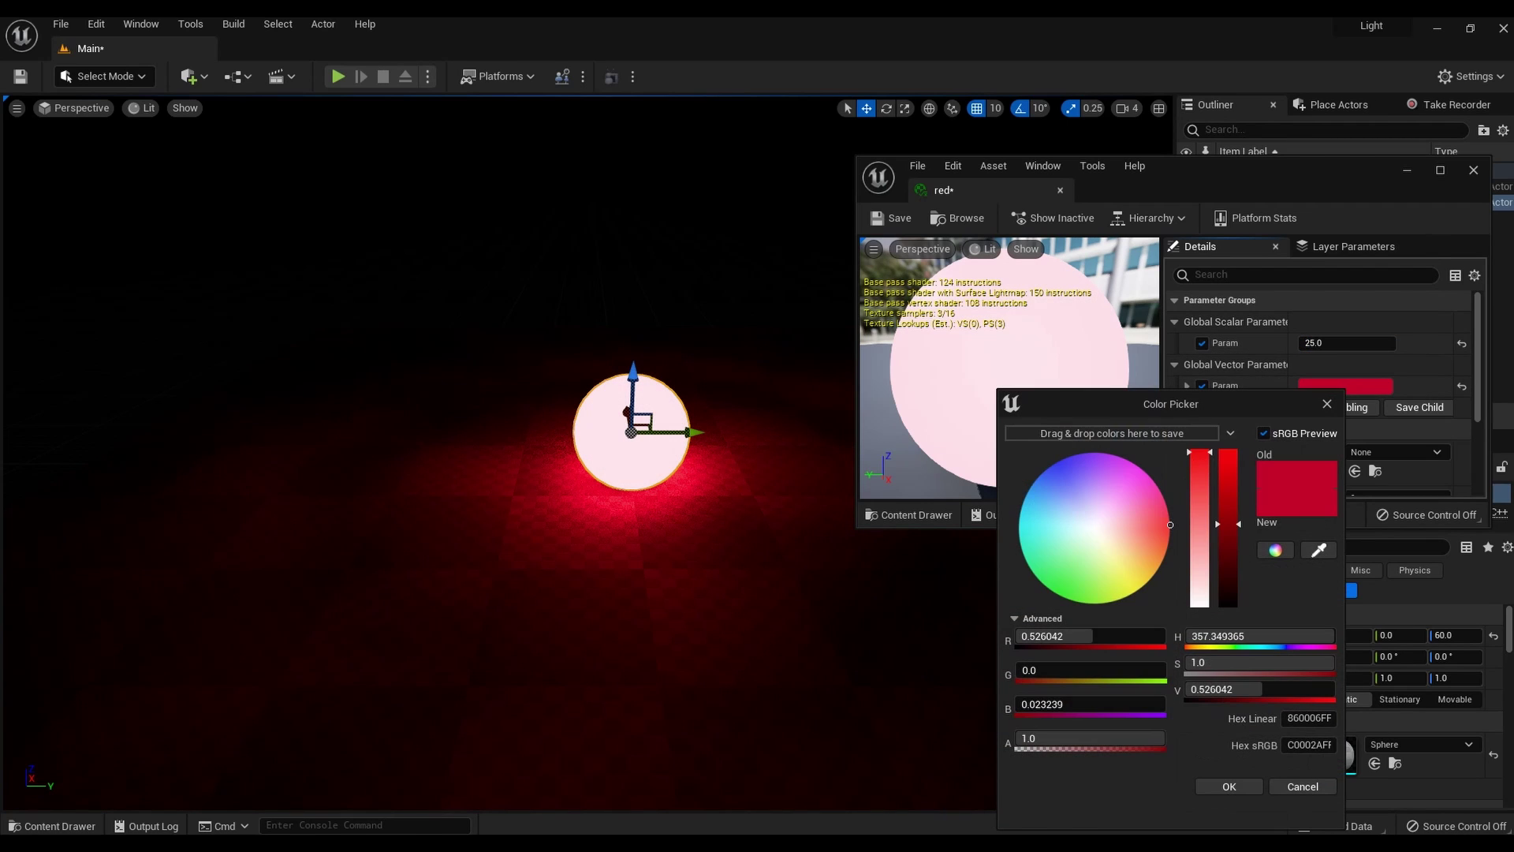
{"action": "left_click_drag", "start_coordinate": [1170, 525], "coordinate": [1179, 658]}
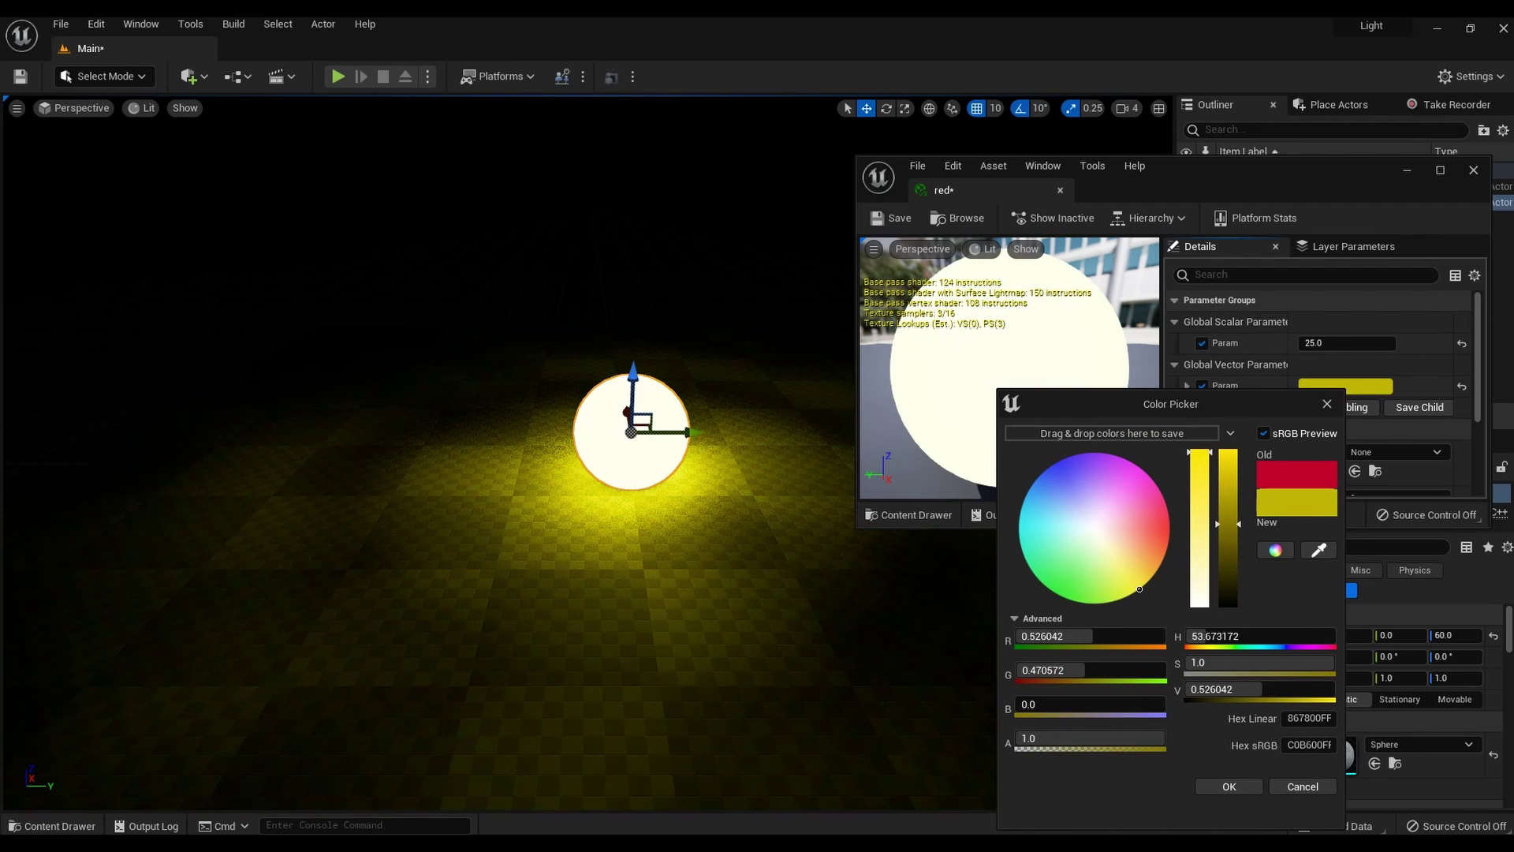
{"action": "key", "text": "Escape"}
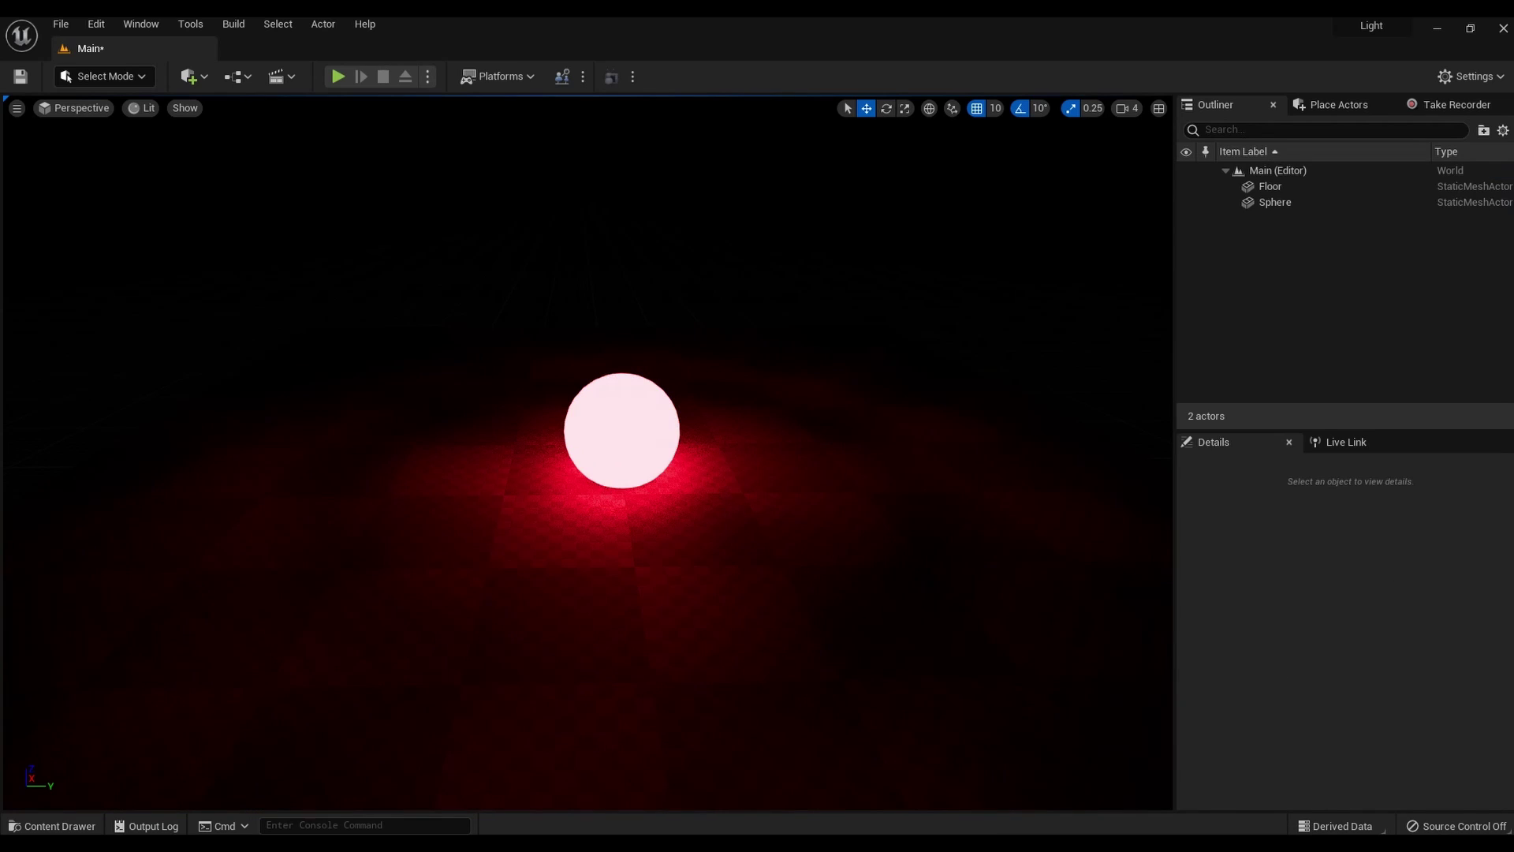
Step: Create a material instance from material 1 and name it blue
{"action": "left_click", "coordinate": [52, 825]}
{"action": "left_click", "coordinate": [298, 631]}
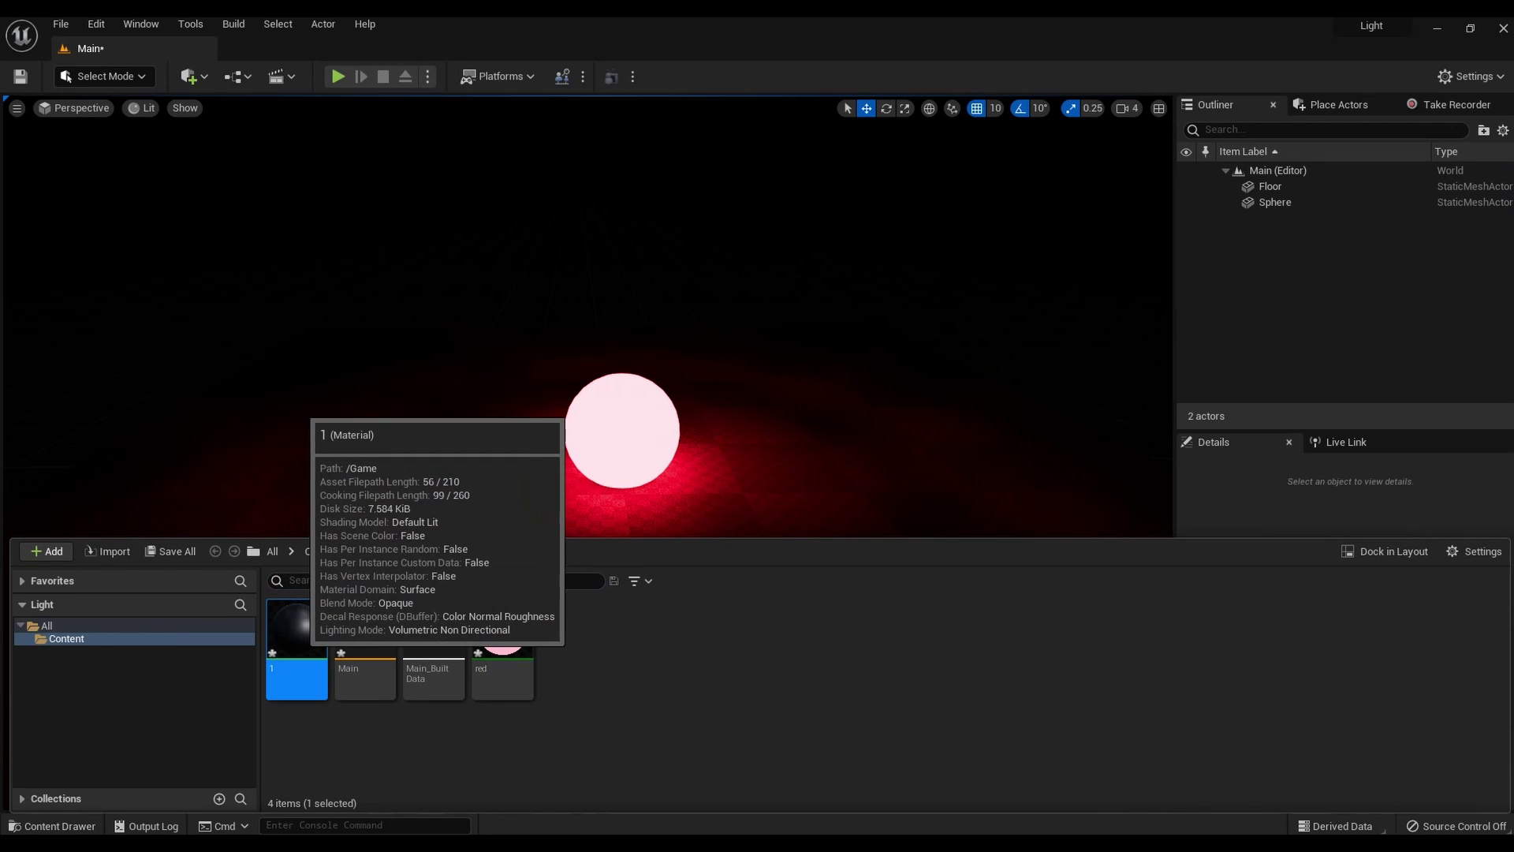
{"action": "right_click", "coordinate": [298, 631]}
{"action": "left_click", "coordinate": [395, 286]}
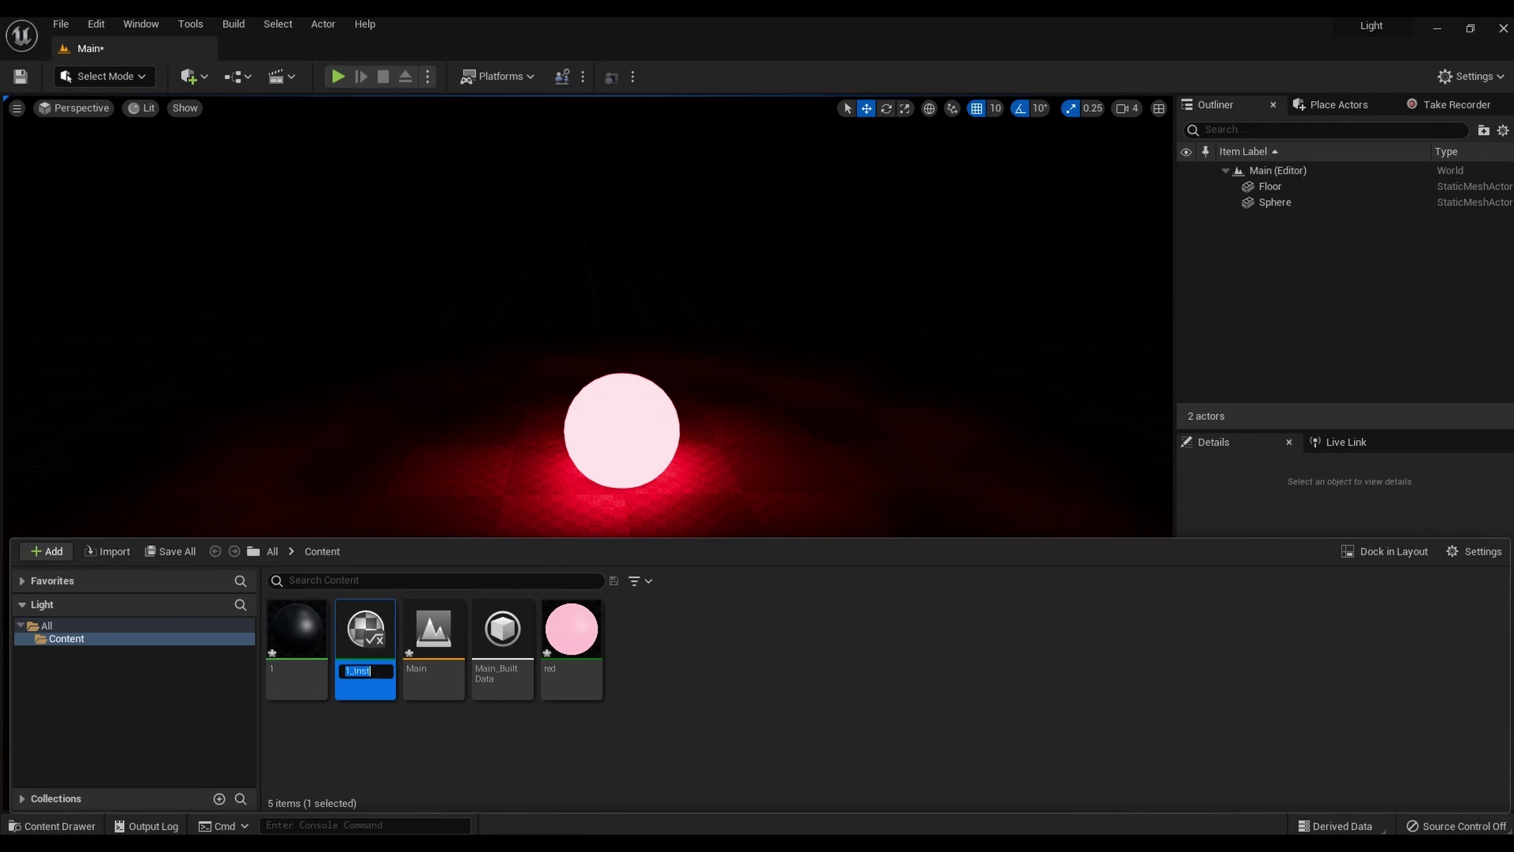
{"action": "key", "text": "Return"}
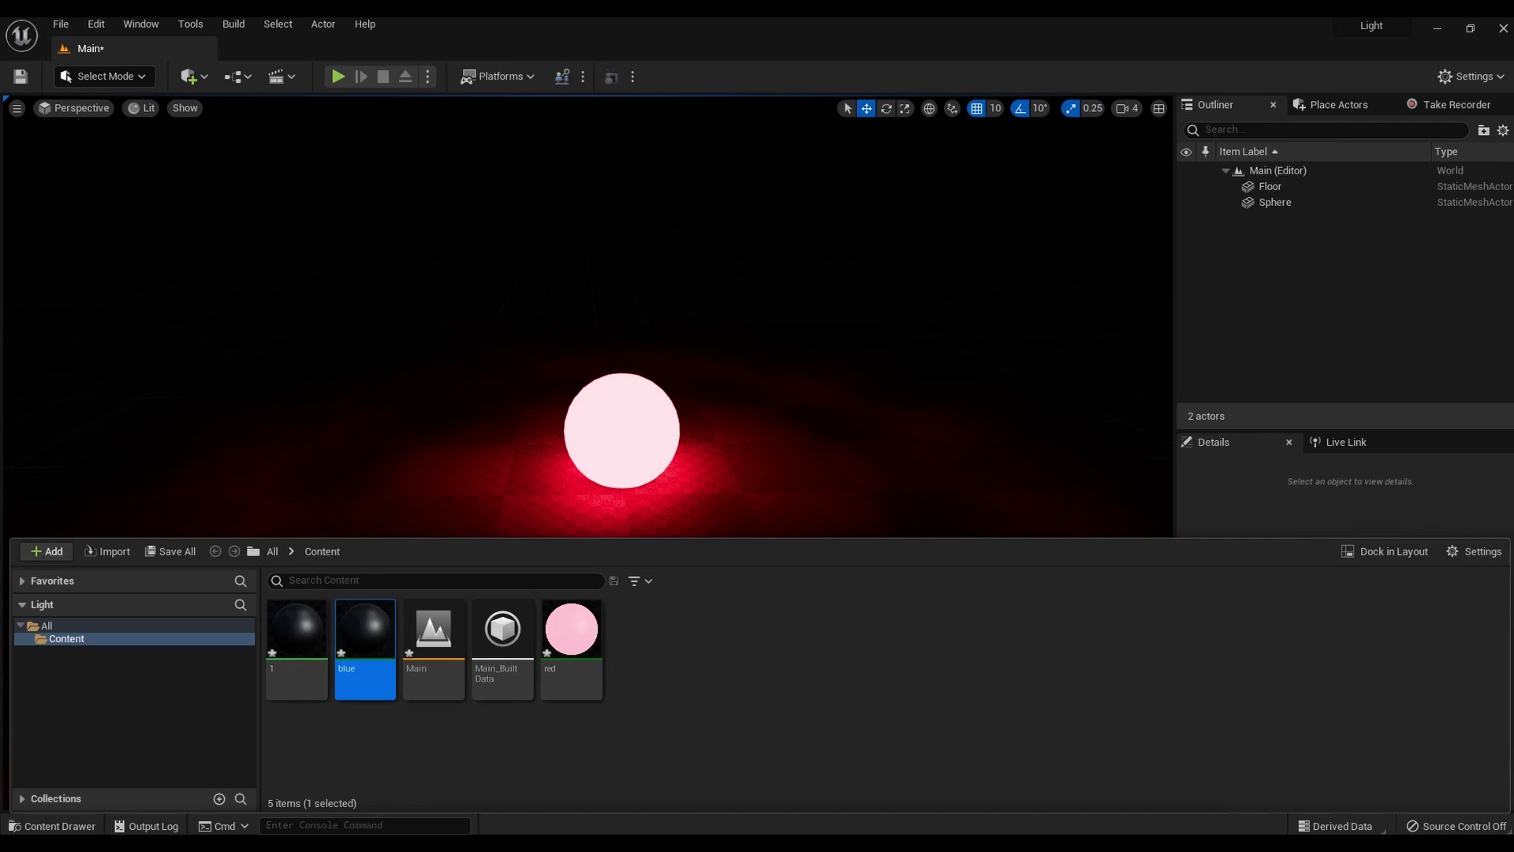
Step: In the blue instance, enable the scalar and vector Param overrides, choose a saturated blue colour and set the scalar to 25
{"action": "double_click", "coordinate": [365, 631]}
{"action": "left_click", "coordinate": [991, 273]}
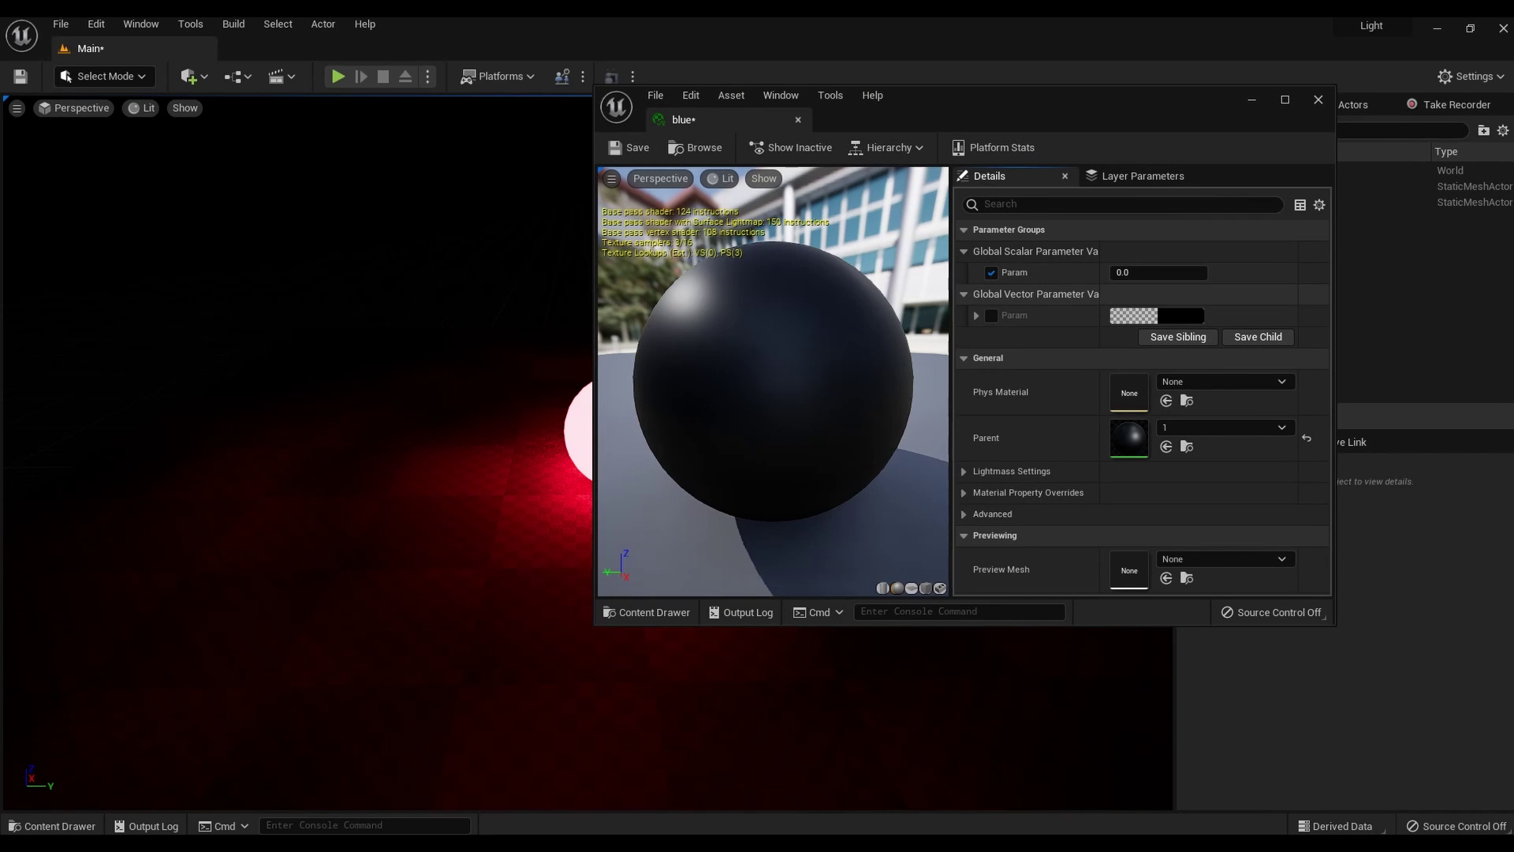
{"action": "left_click", "coordinate": [991, 315]}
{"action": "left_click", "coordinate": [1157, 315]}
{"action": "left_click", "coordinate": [923, 413]}
{"action": "left_click_drag", "start_coordinate": [921, 412], "coordinate": [883, 387]}
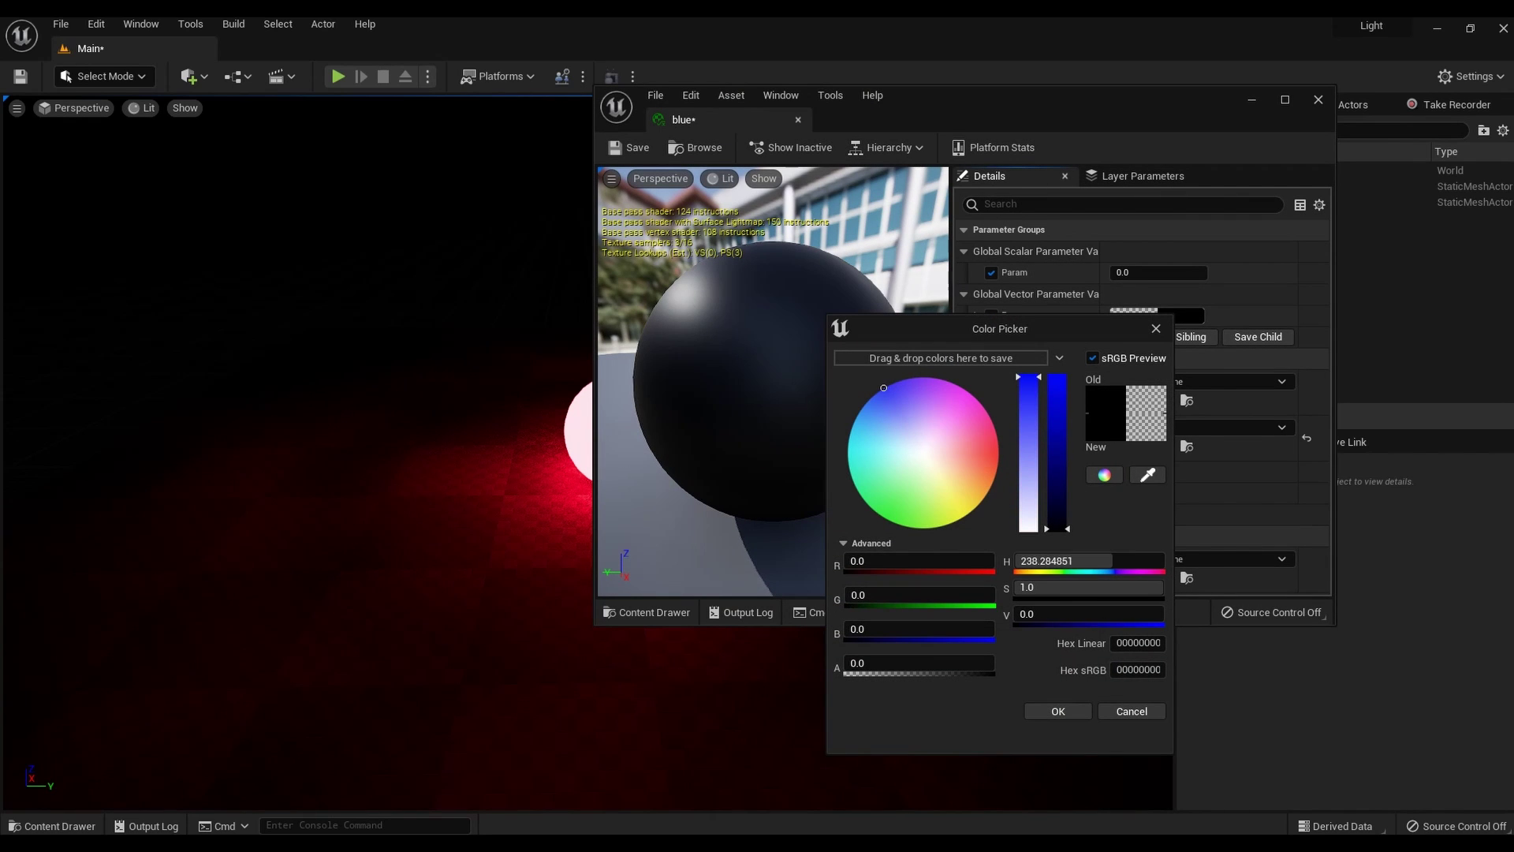
{"action": "left_click", "coordinate": [1056, 451]}
{"action": "left_click", "coordinate": [1058, 711]}
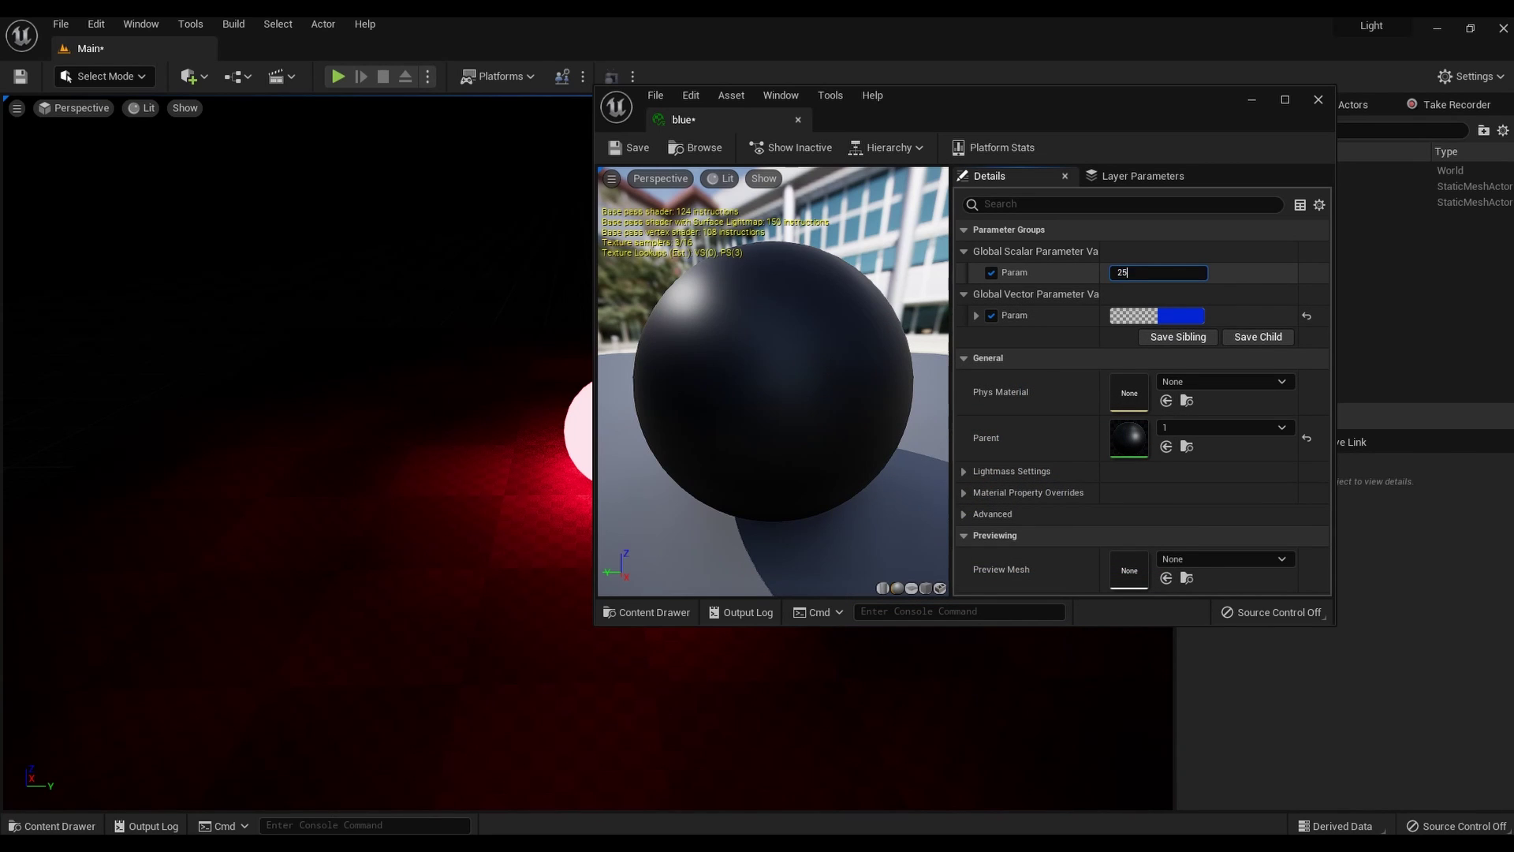
{"action": "type", "text": "25"}
{"action": "key", "text": "Return"}
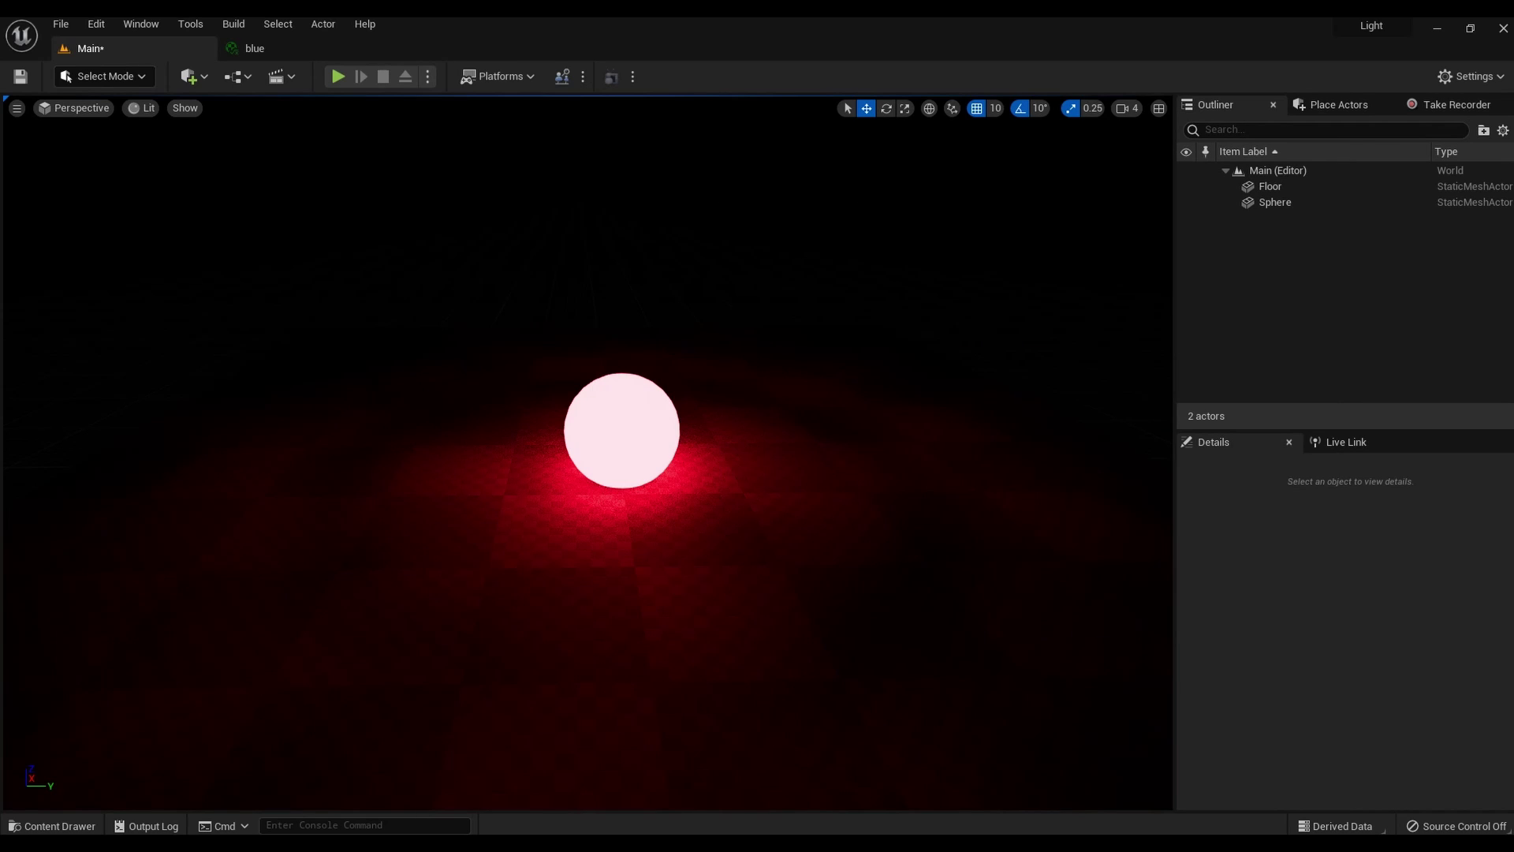
Step: Add a second Sphere shape beside the red one in the level and apply the blue material instance to it
{"action": "left_click", "coordinate": [192, 77]}
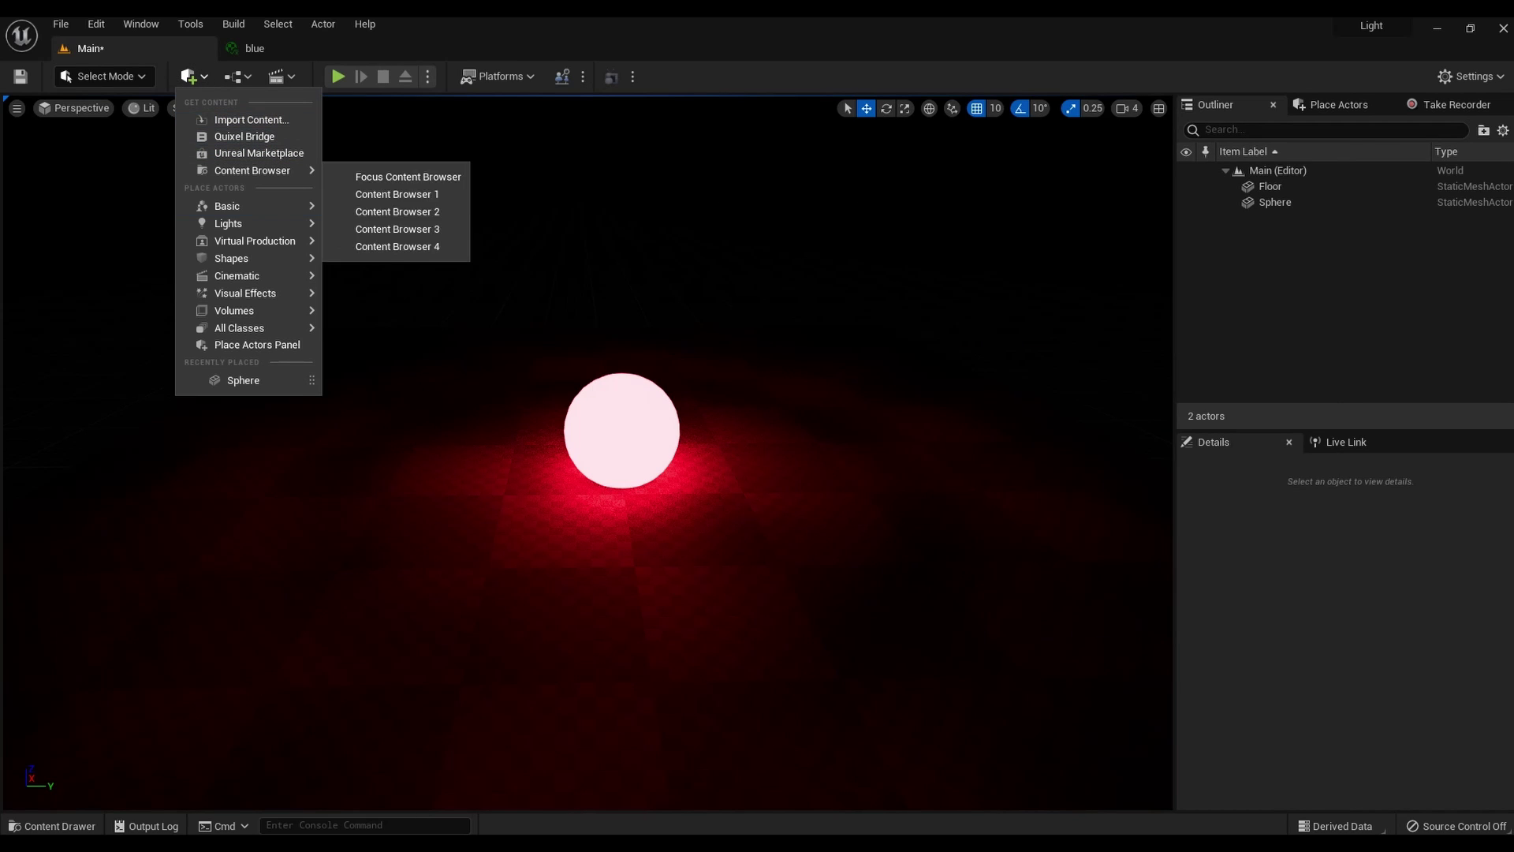
{"action": "mouse_move", "coordinate": [231, 258]}
{"action": "left_click_drag", "start_coordinate": [391, 281], "coordinate": [846, 354]}
{"action": "key", "text": "ctrl+space"}
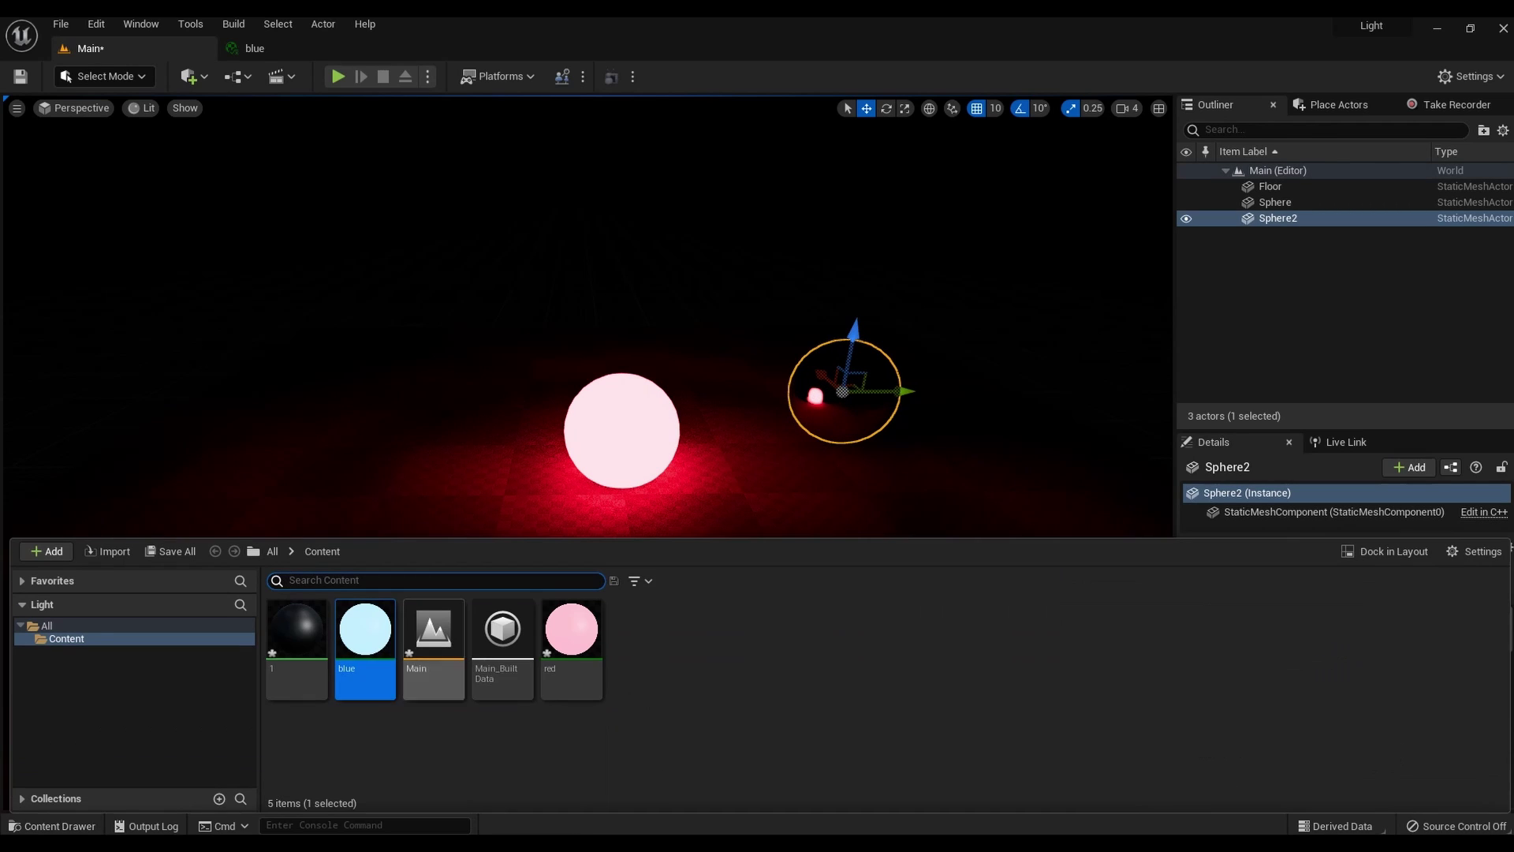
{"action": "left_click_drag", "start_coordinate": [458, 620], "coordinate": [886, 403]}
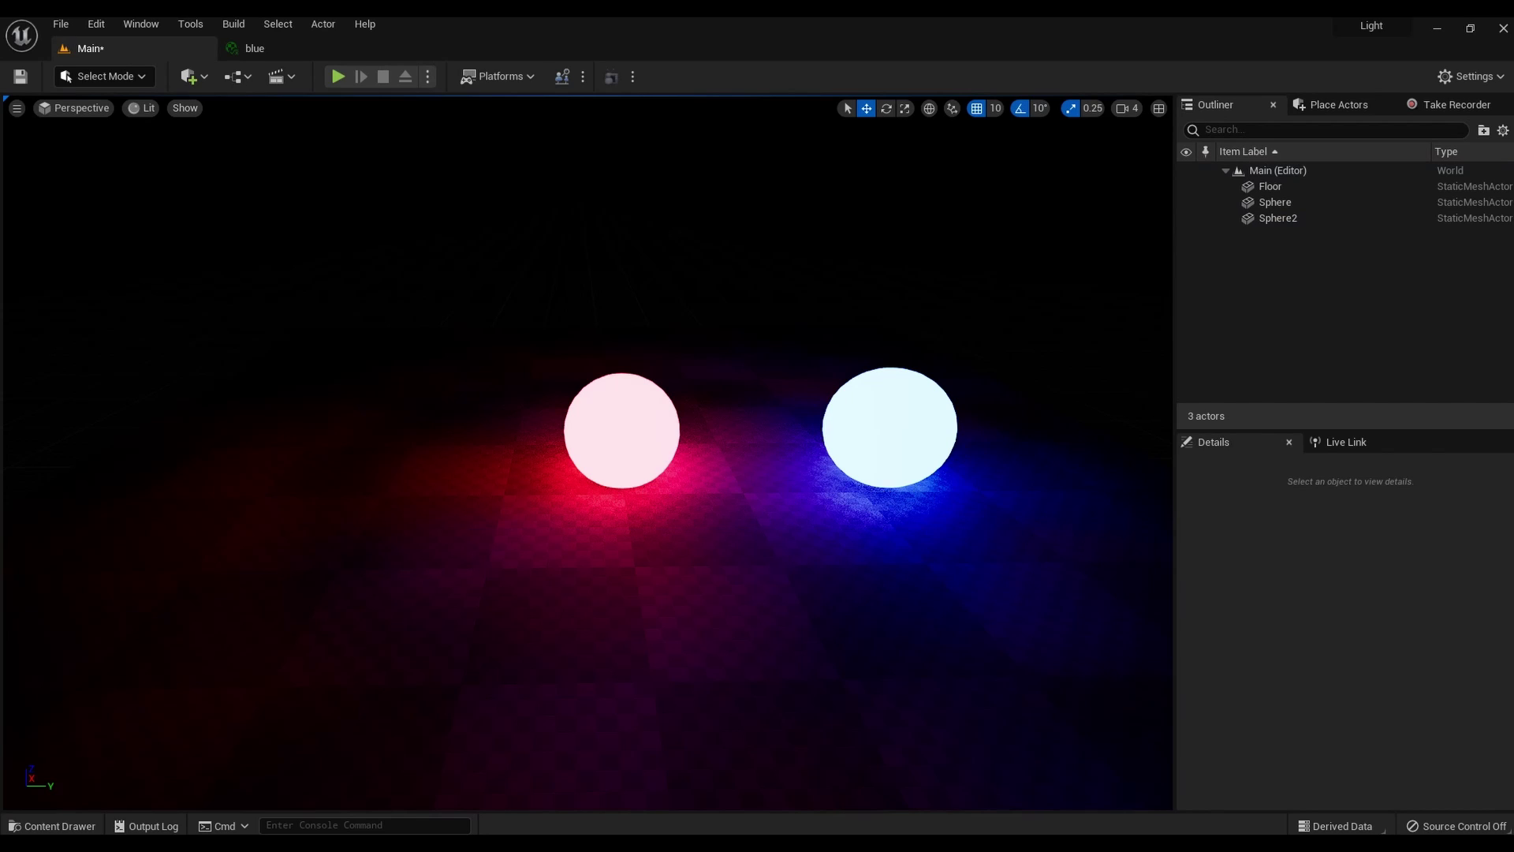
Step: Add a PostProcessVolume to the level and enable its Infinite Extent (Unbound) setting
{"action": "left_click", "coordinate": [192, 74]}
{"action": "mouse_move", "coordinate": [257, 168]}
{"action": "mouse_move", "coordinate": [307, 426]}
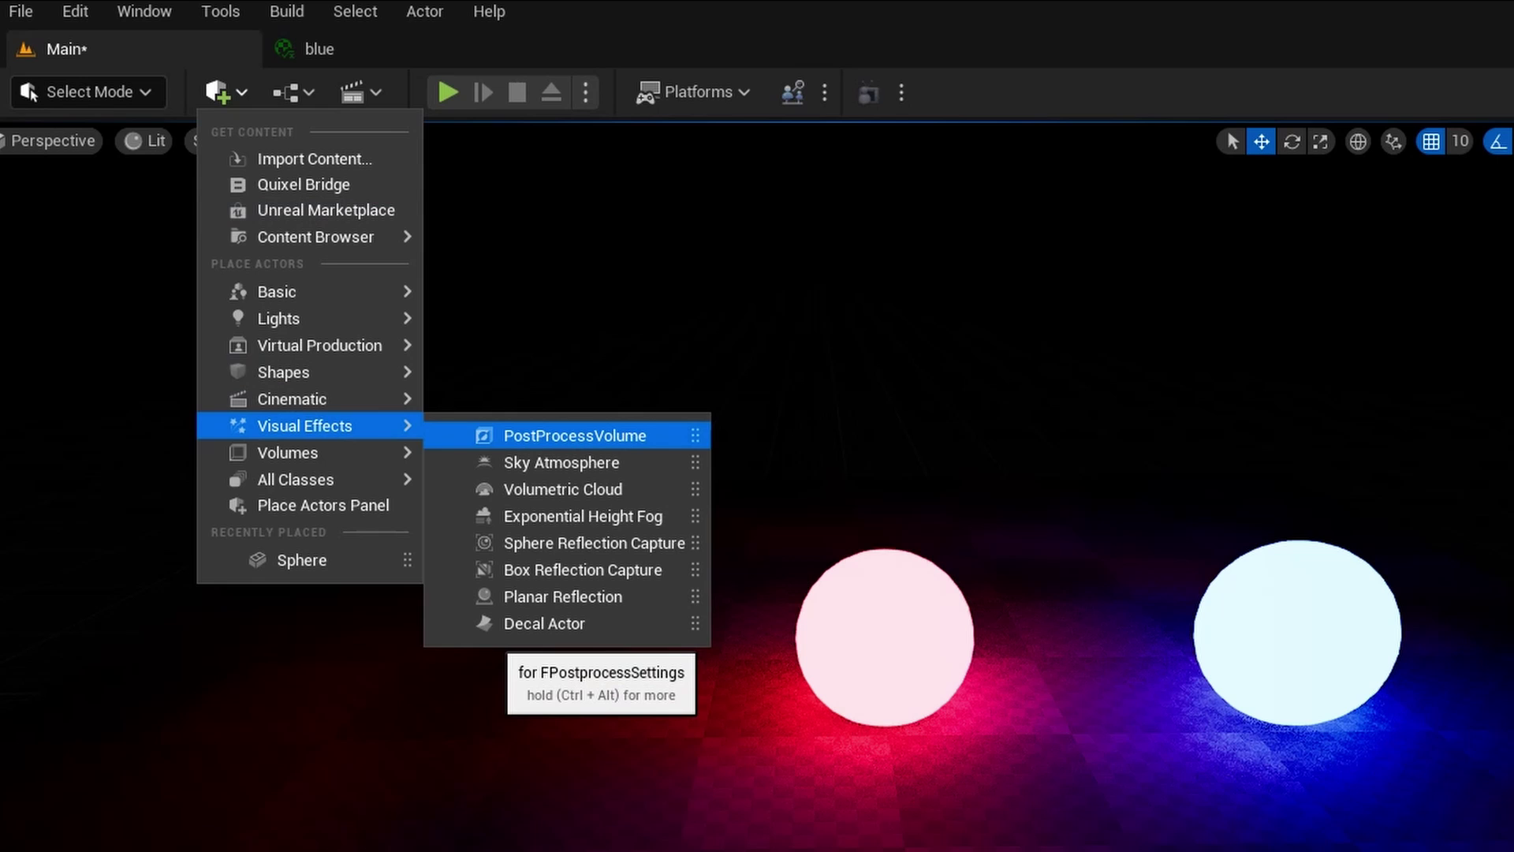
{"action": "left_click", "coordinate": [575, 435]}
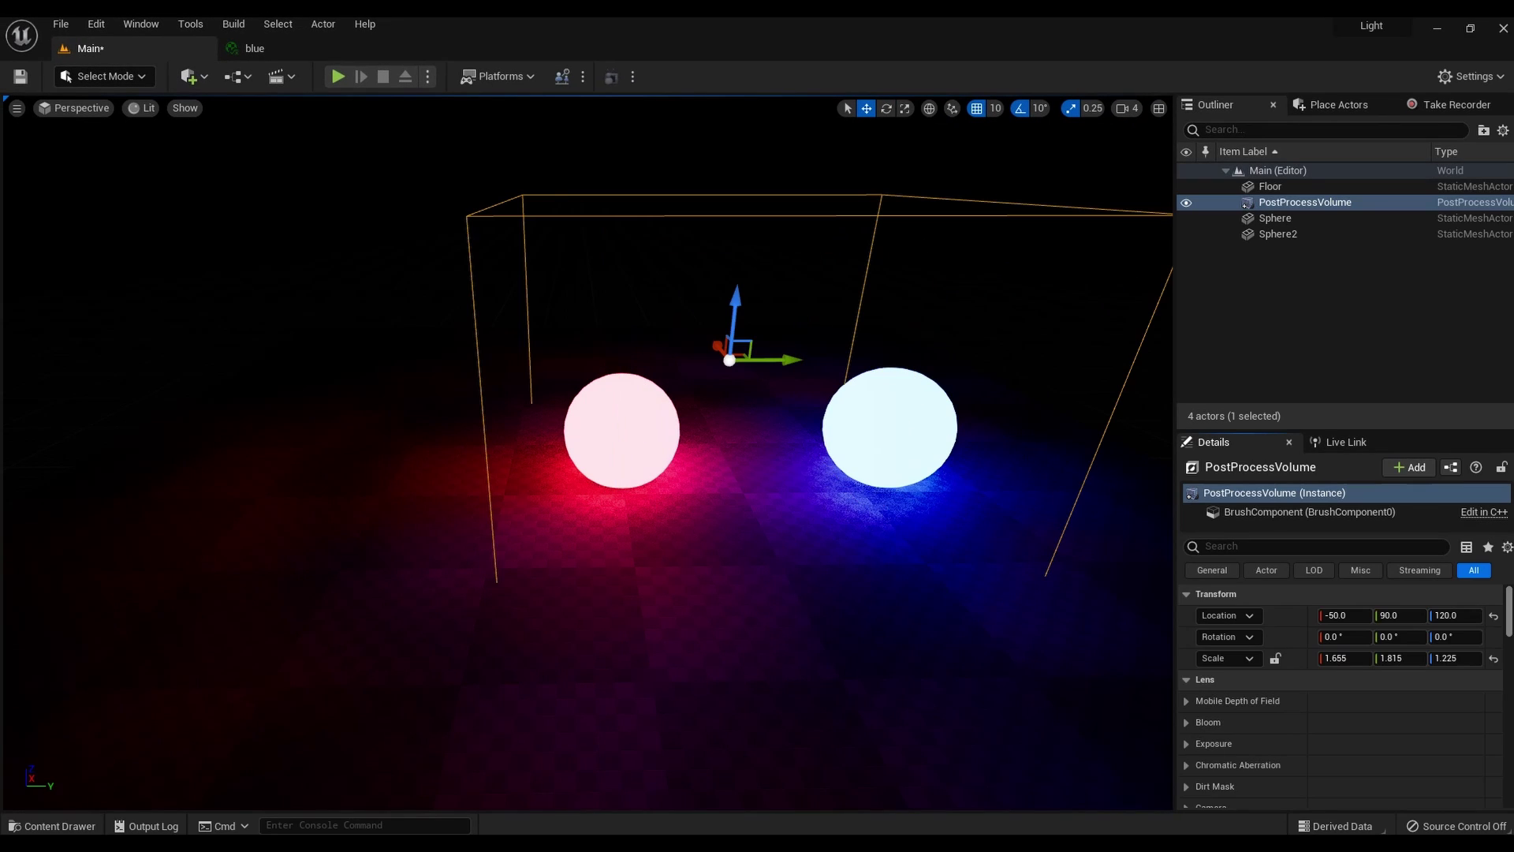
{"action": "scroll", "coordinate": [1340, 710], "scroll_direction": "down", "scroll_amount": 20}
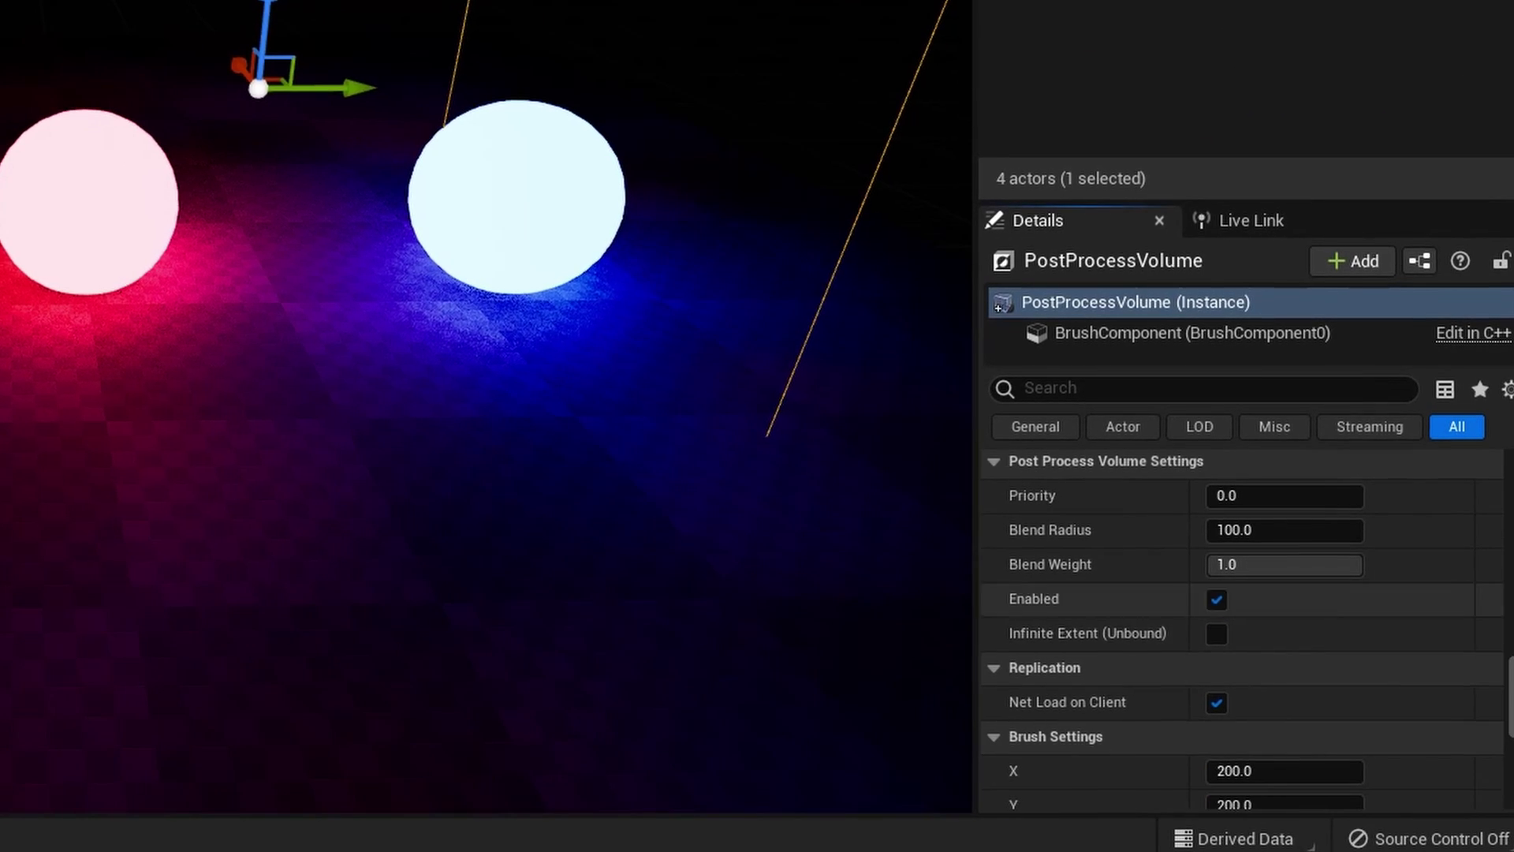
{"action": "left_click", "coordinate": [1216, 633]}
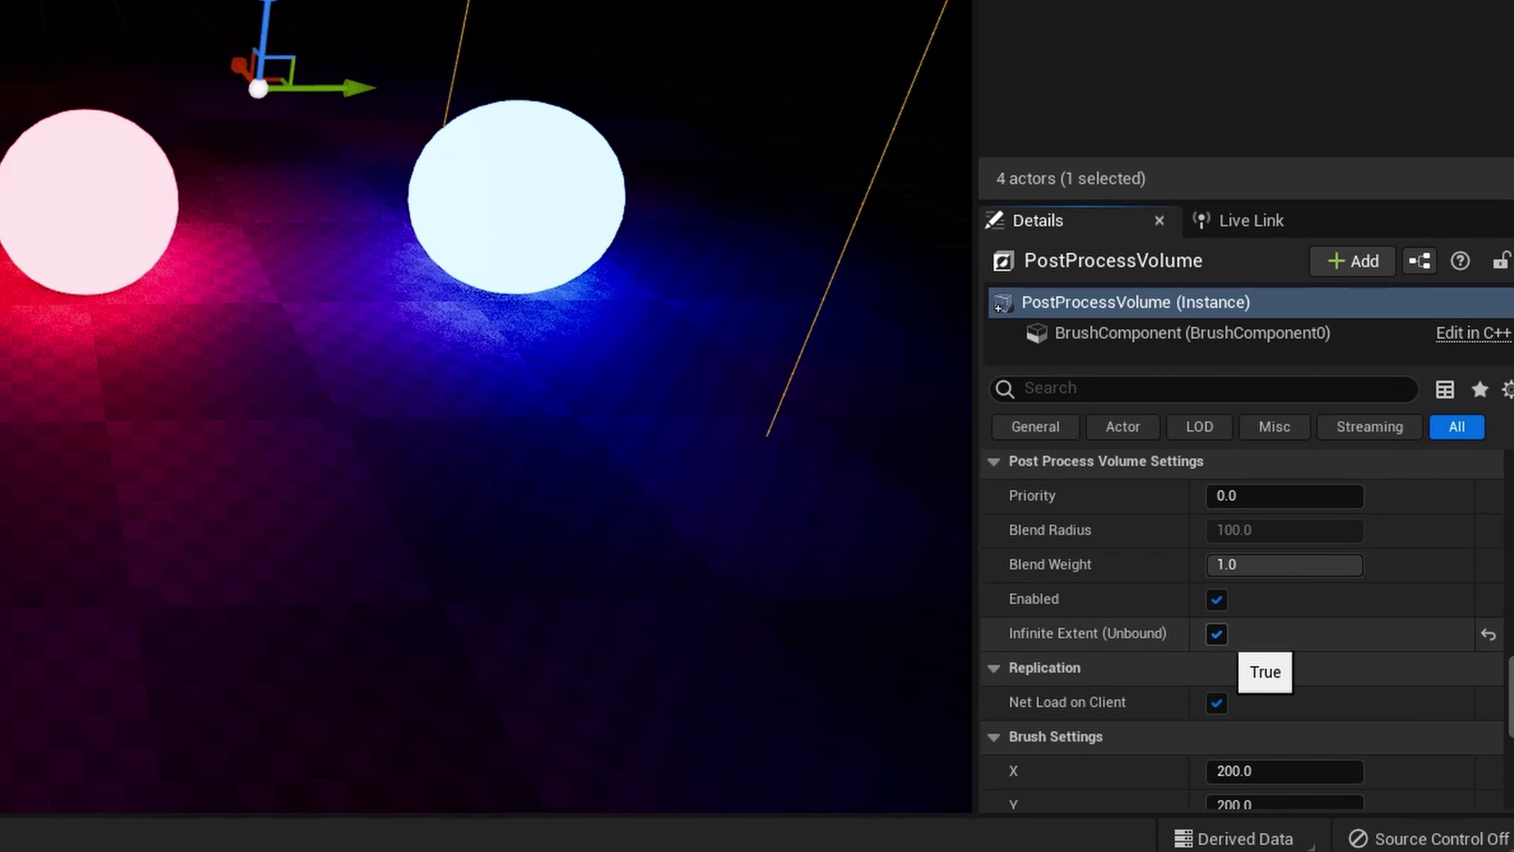
Step: Enable the Bloom Method and Intensity overrides on the PostProcessVolume and raise the bloom intensity to about 5.18
{"action": "scroll", "coordinate": [1340, 694], "scroll_direction": "up", "scroll_amount": 10}
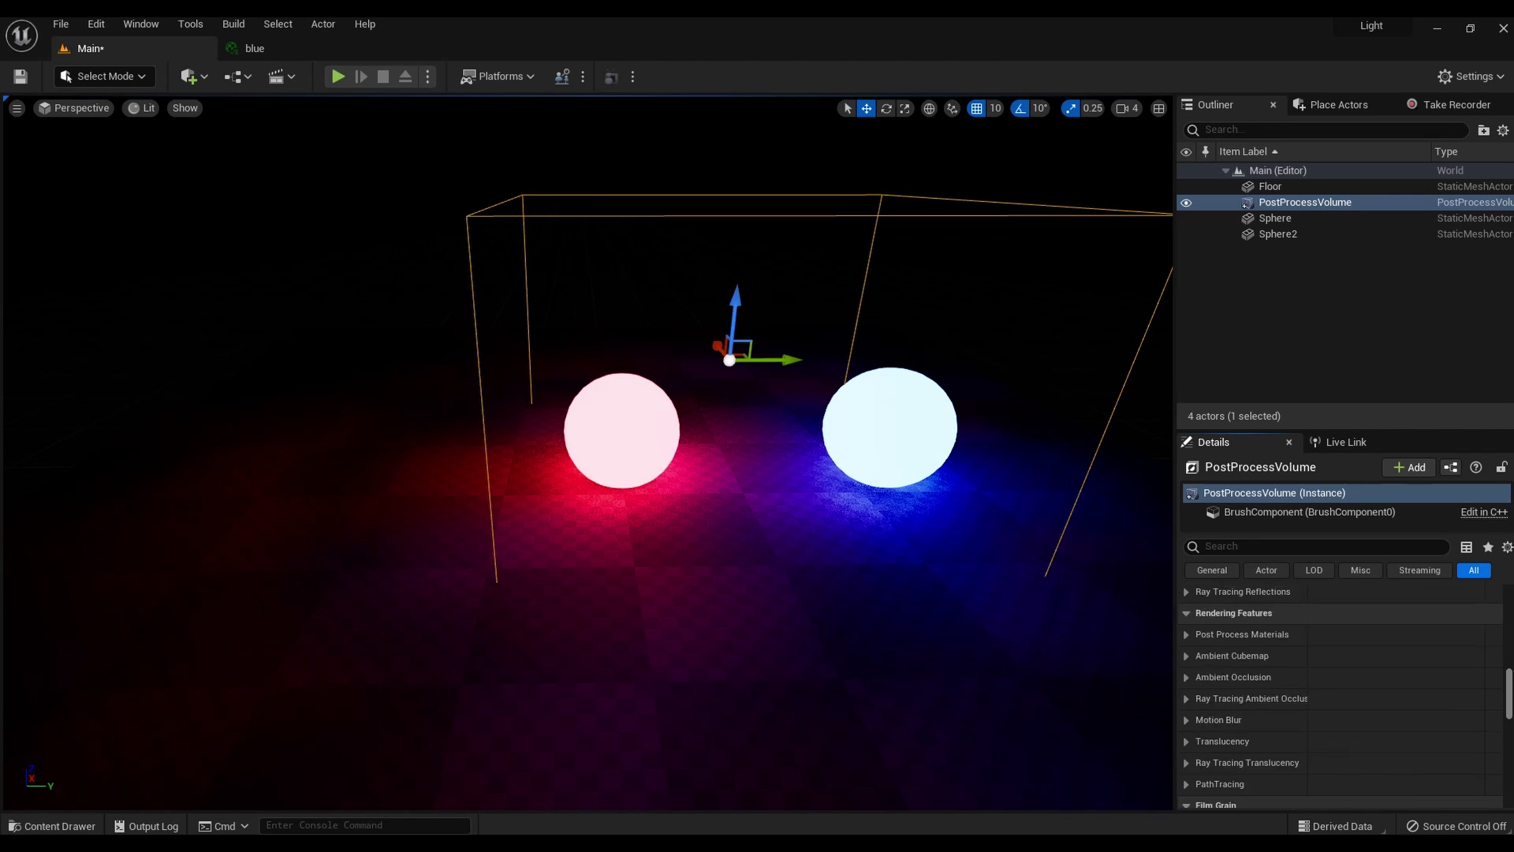
{"action": "scroll", "coordinate": [1341, 697], "scroll_direction": "up", "scroll_amount": 10}
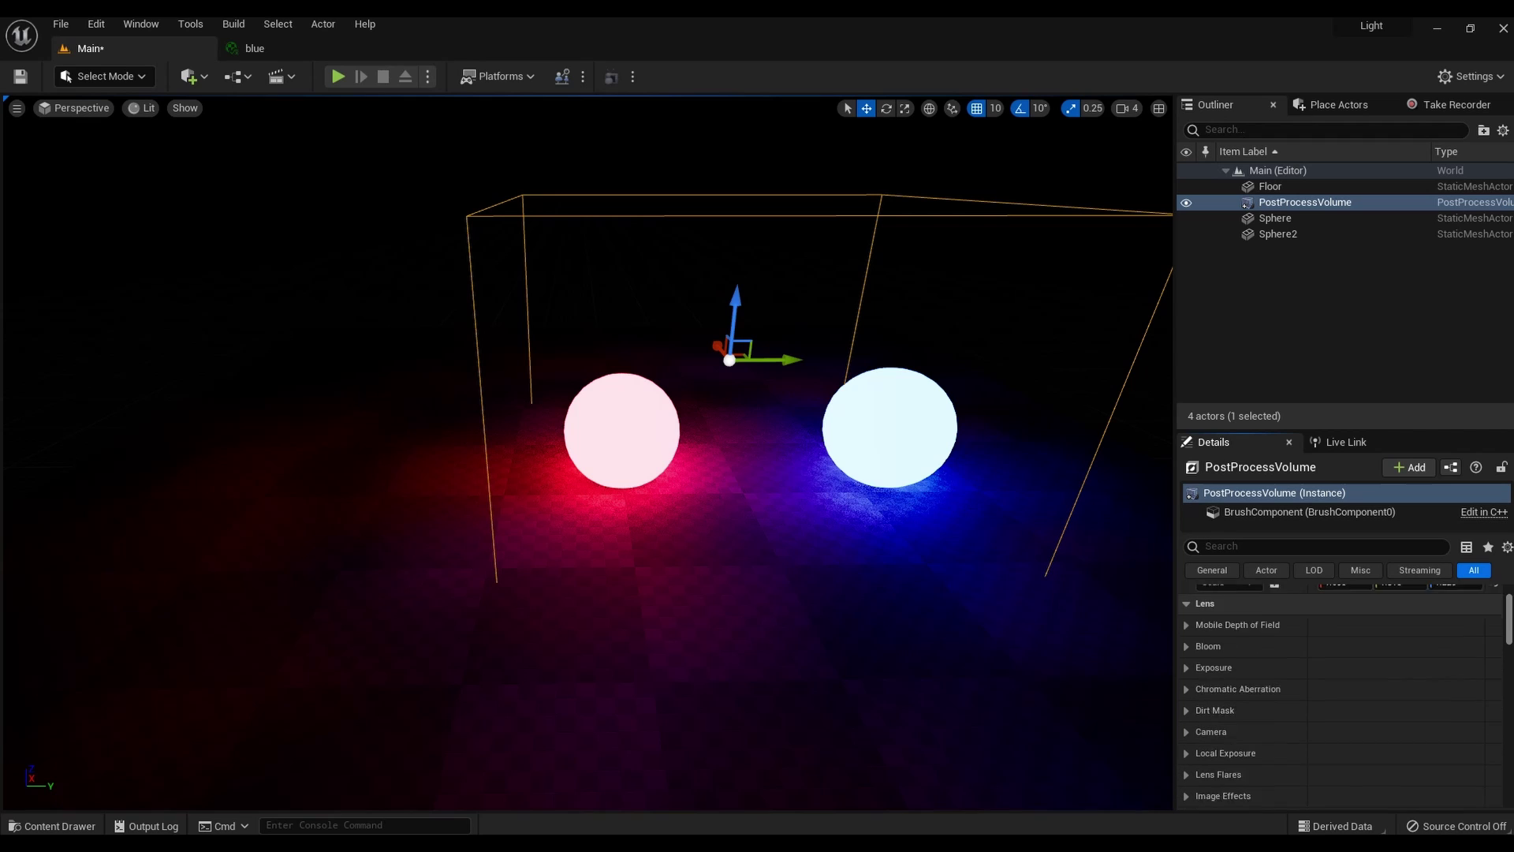
{"action": "left_click", "coordinate": [1186, 722]}
{"action": "scroll", "coordinate": [1262, 743], "scroll_direction": "down", "scroll_amount": 3}
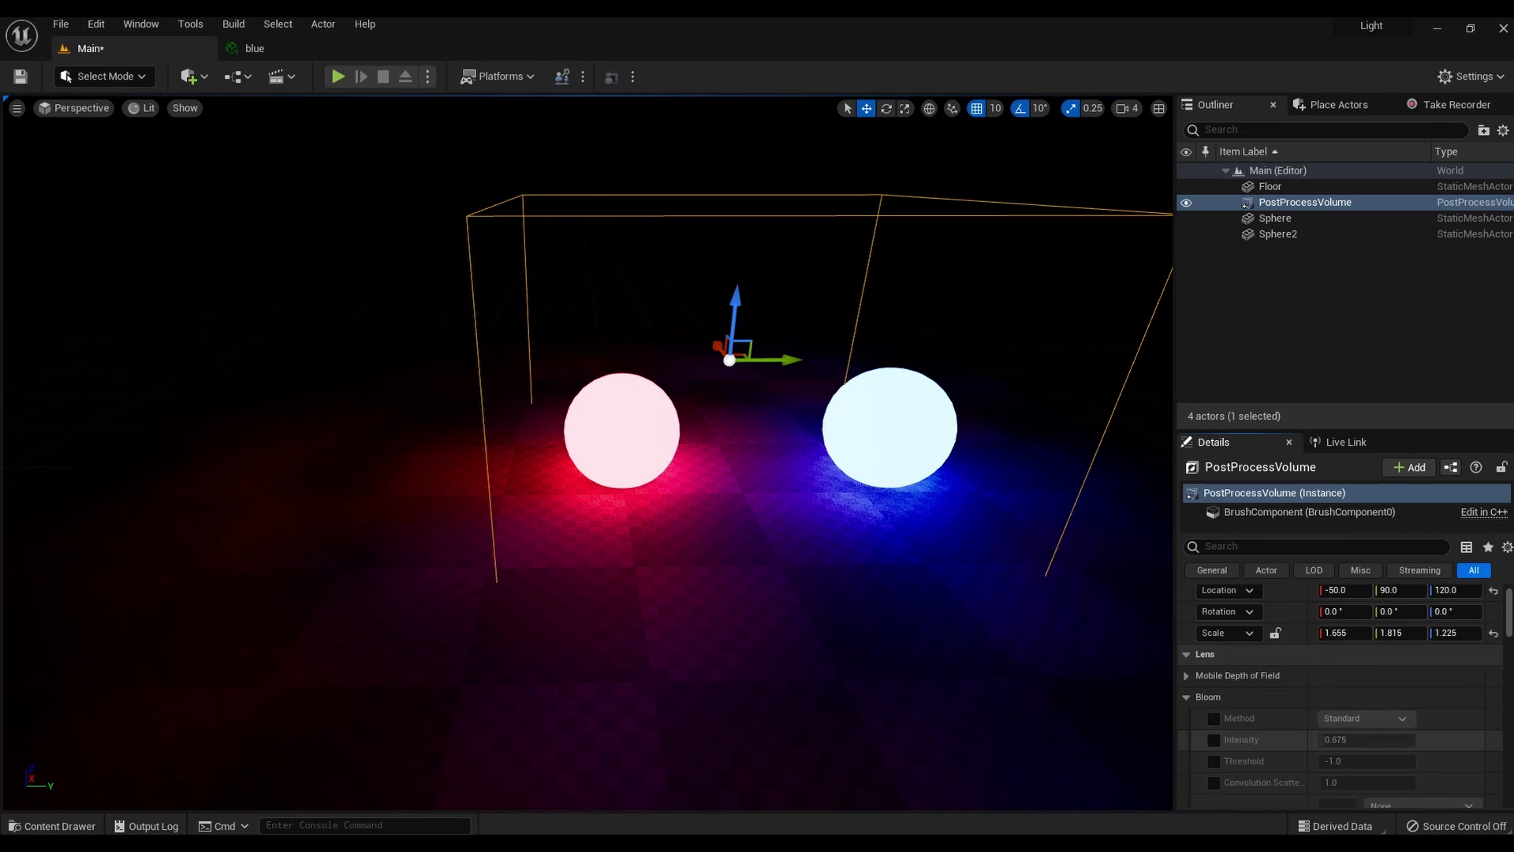
{"action": "left_click", "coordinate": [1213, 663]}
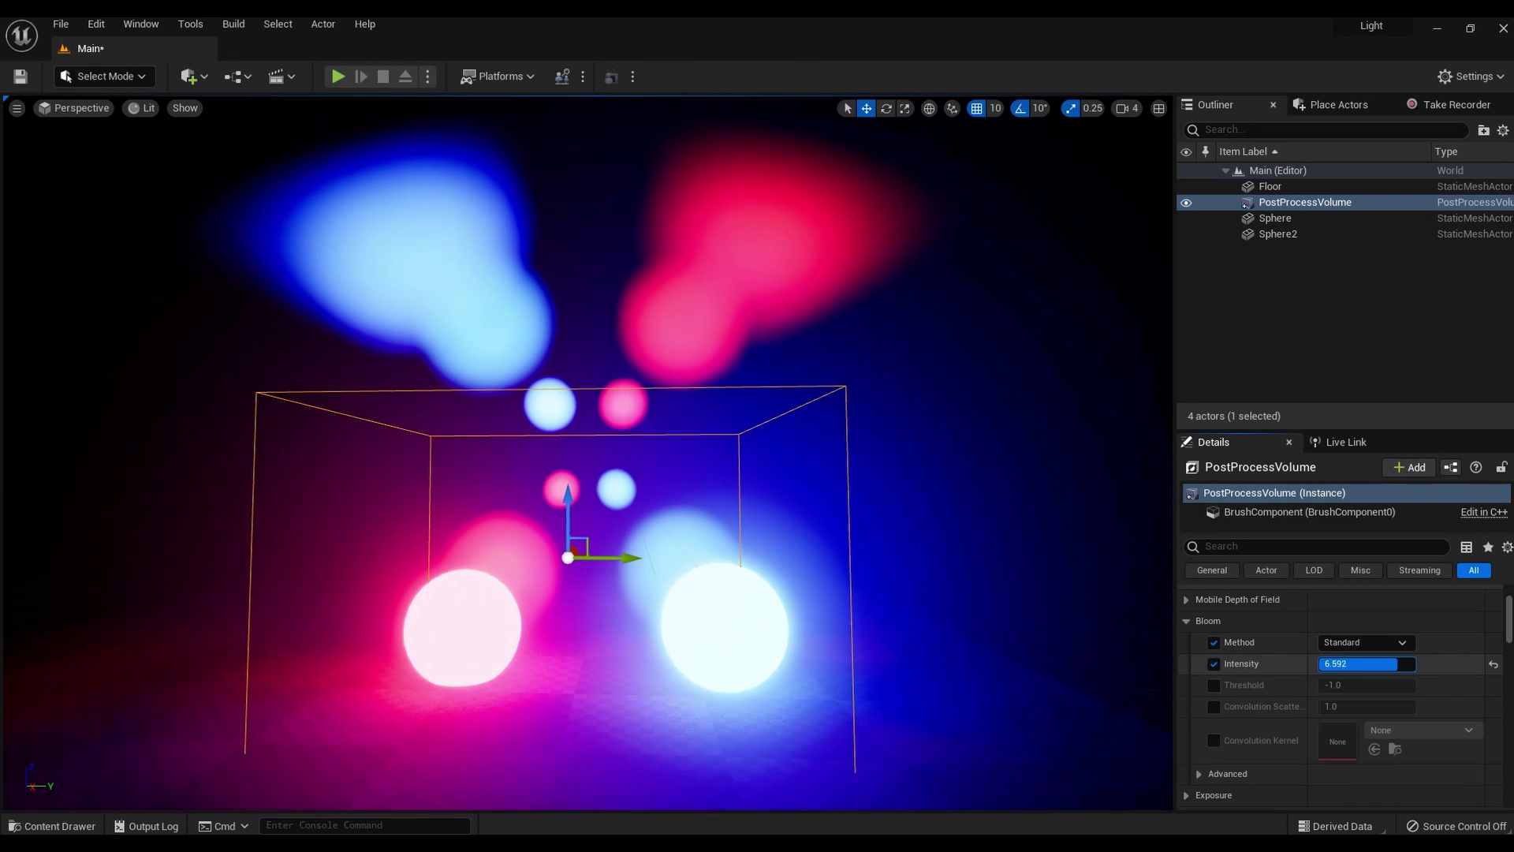
{"action": "left_click_drag", "start_coordinate": [1340, 663], "coordinate": [1380, 663]}
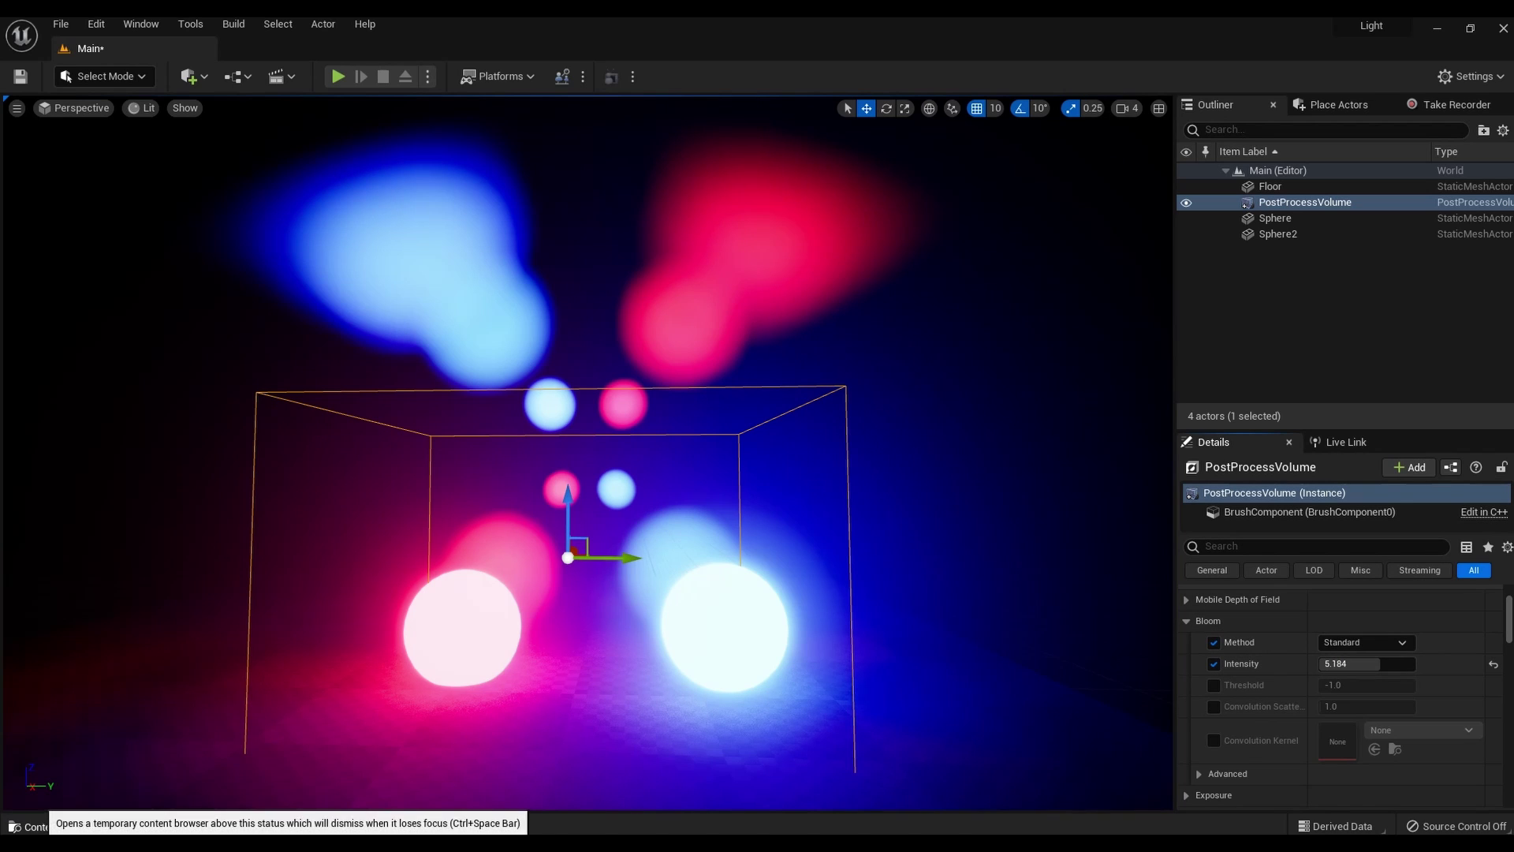
Step: Open the blue material instance and lower its scalar Param to weaken the blue sphere's glow
{"action": "left_click", "coordinate": [51, 825]}
{"action": "double_click", "coordinate": [365, 649]}
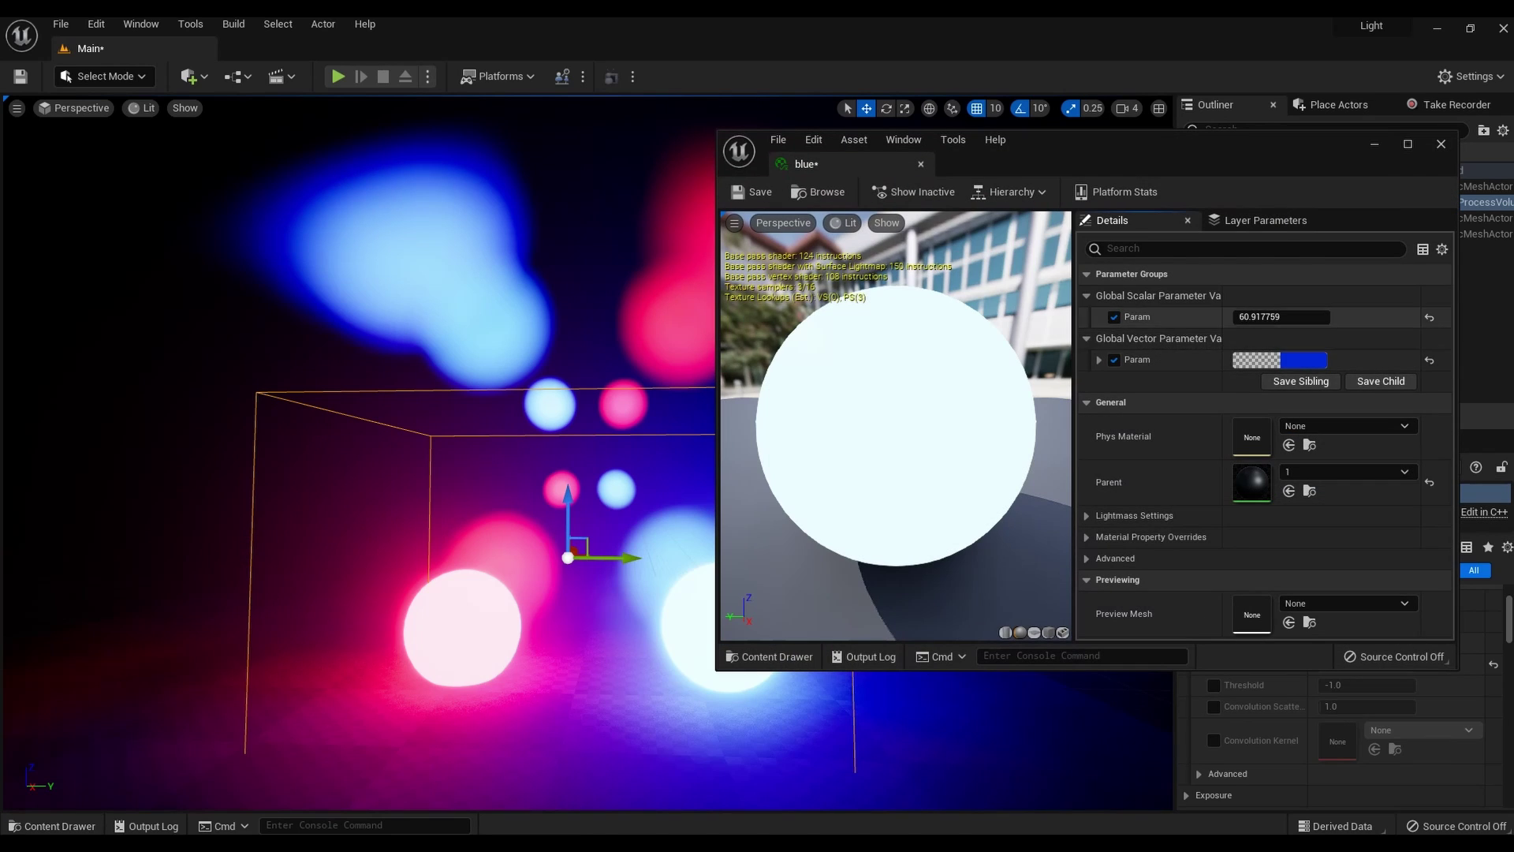
{"action": "left_click_drag", "start_coordinate": [1280, 317], "coordinate": [1228, 316]}
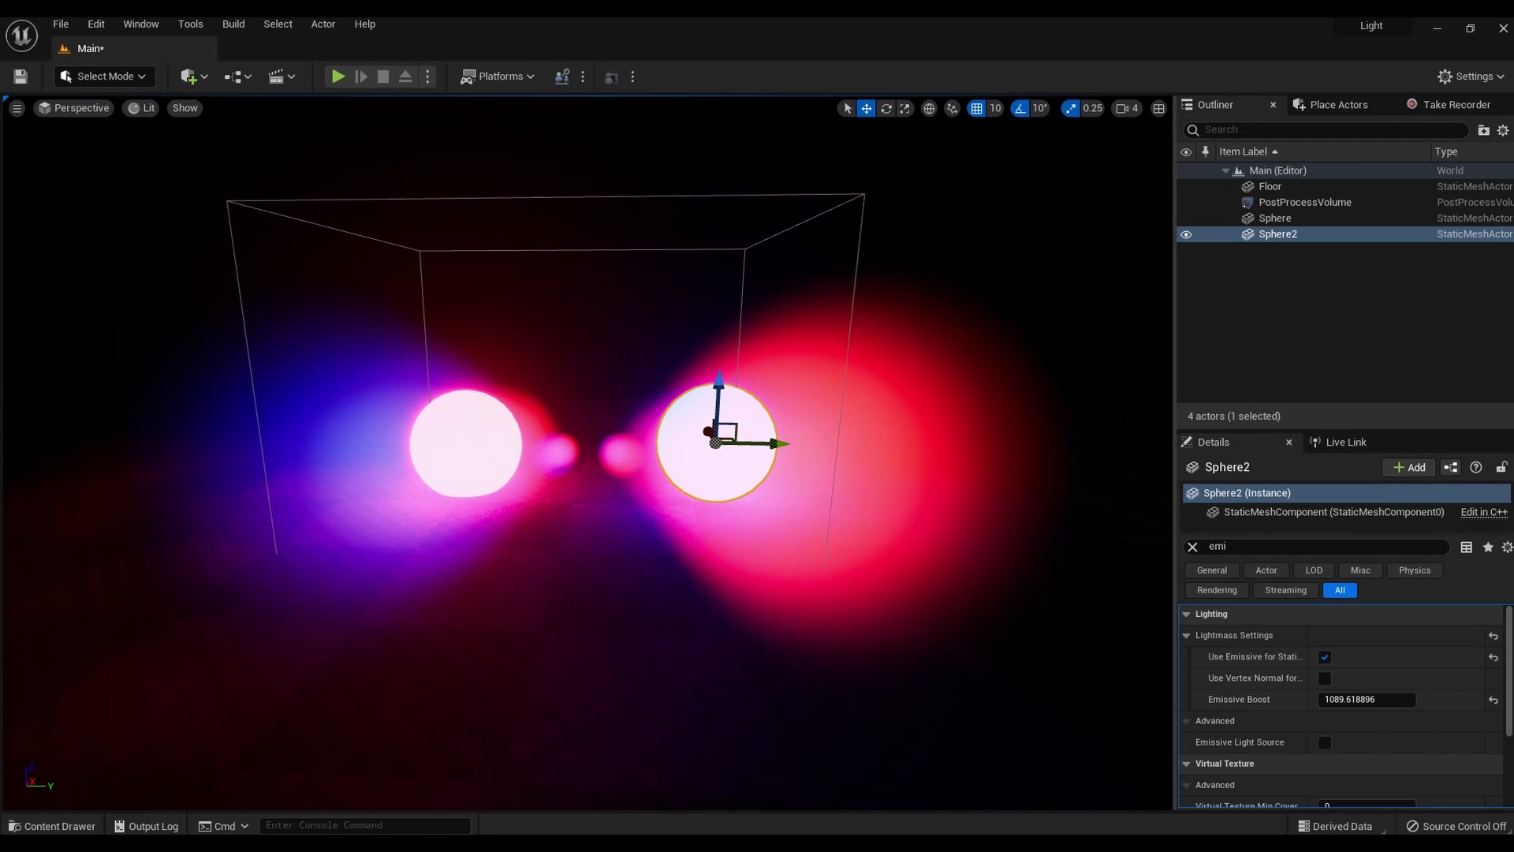
Step: Switch the viewport to Unlit view mode and reduce the floor's scale along X and Y
{"action": "left_click", "coordinate": [142, 108]}
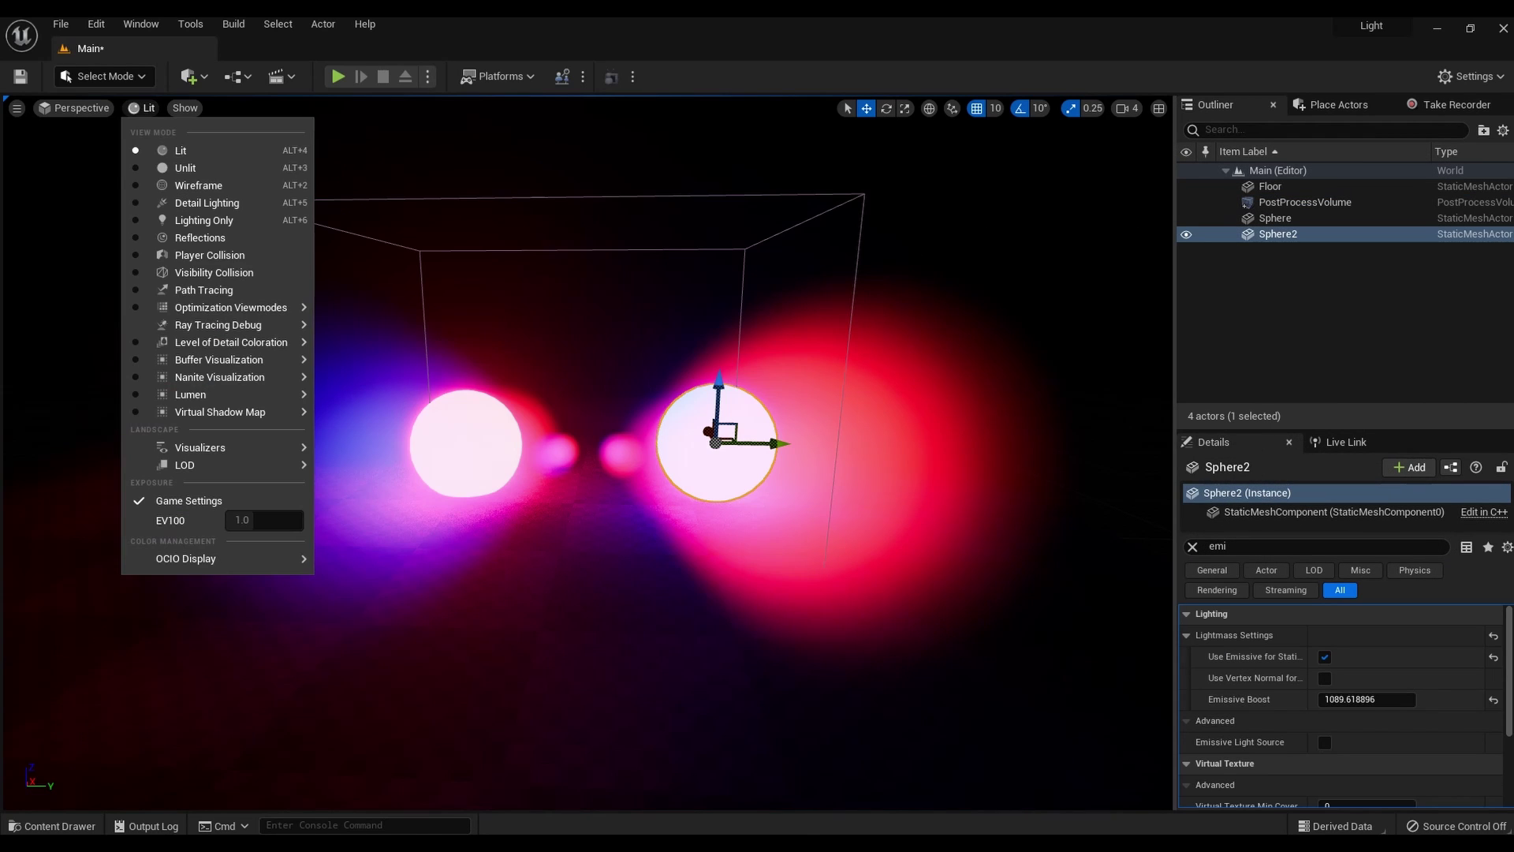
{"action": "left_click", "coordinate": [157, 166]}
{"action": "left_click", "coordinate": [600, 599]}
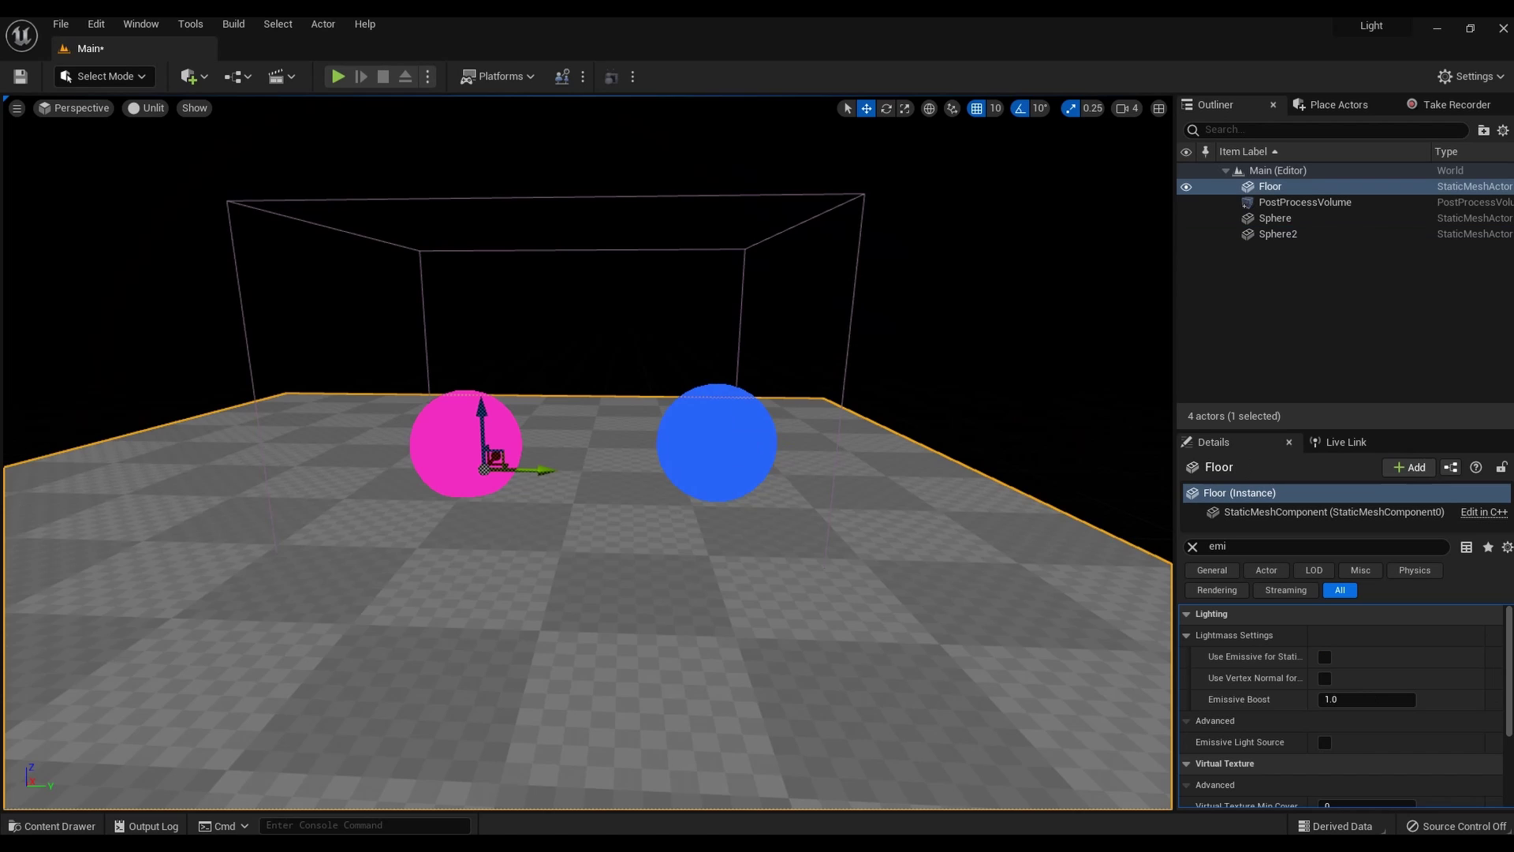
{"action": "scroll", "coordinate": [589, 453], "scroll_direction": "down", "scroll_amount": 6}
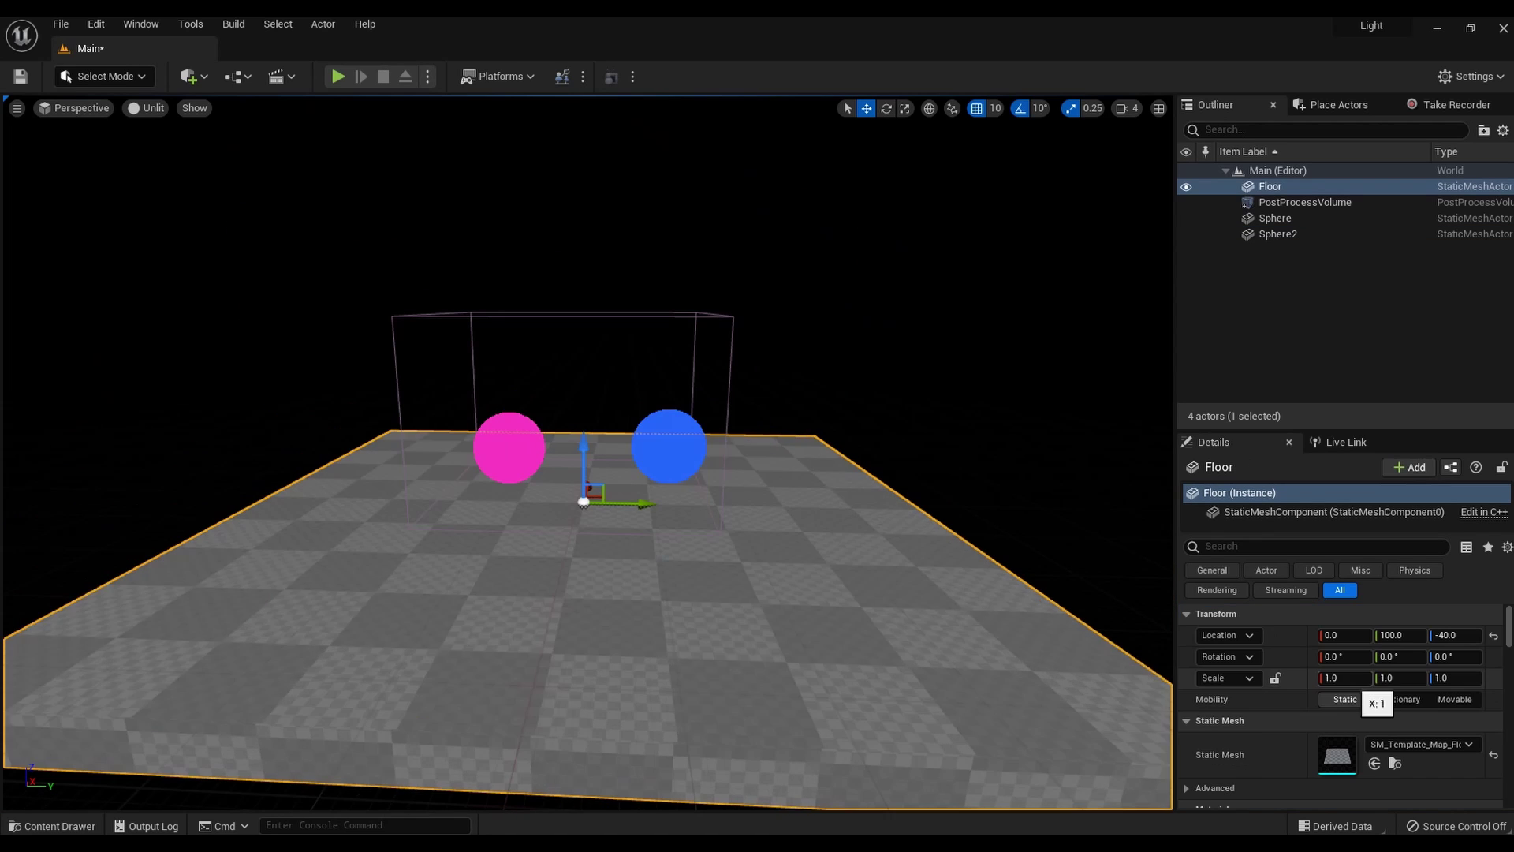
{"action": "left_click_drag", "start_coordinate": [1358, 678], "coordinate": [1337, 678]}
{"action": "left_click_drag", "start_coordinate": [1400, 678], "coordinate": [1387, 678]}
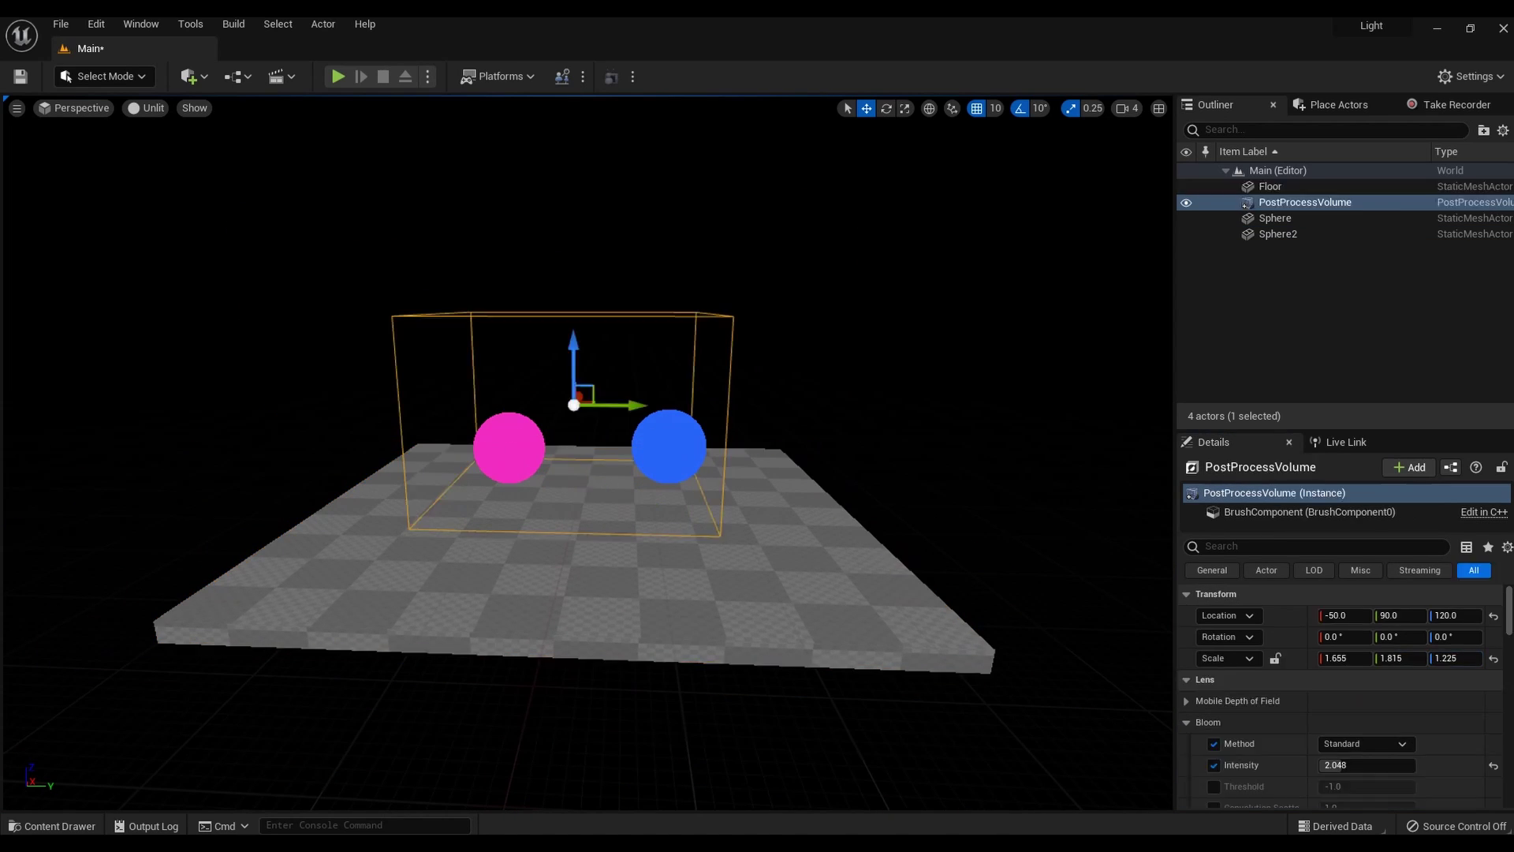